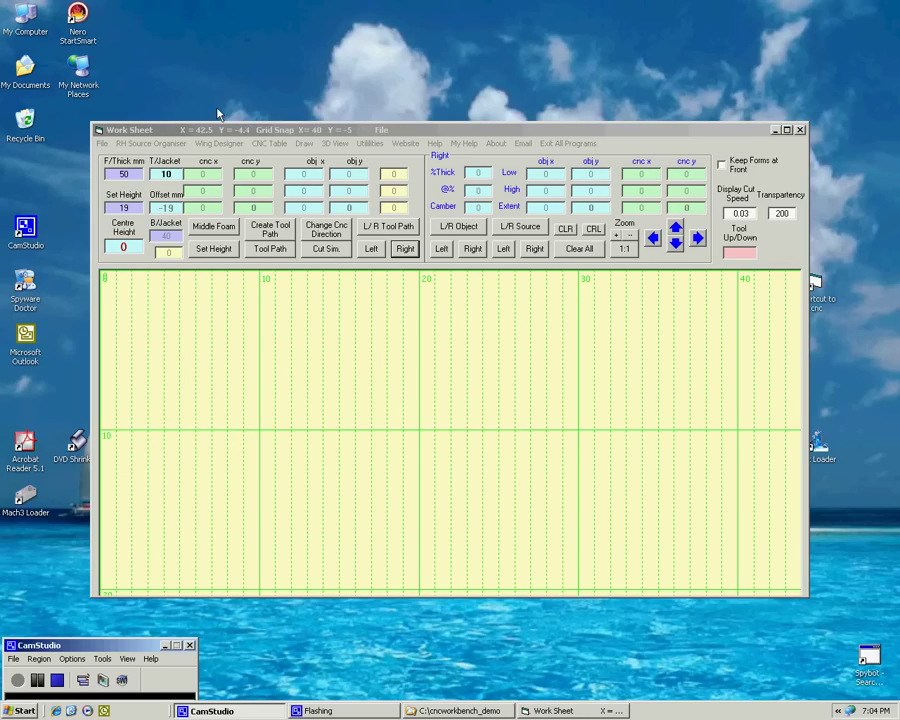
Open the Wing Designer and load the planform file from the cncworkbench_demo folder
{"action": "left_click", "coordinate": [220, 145]}
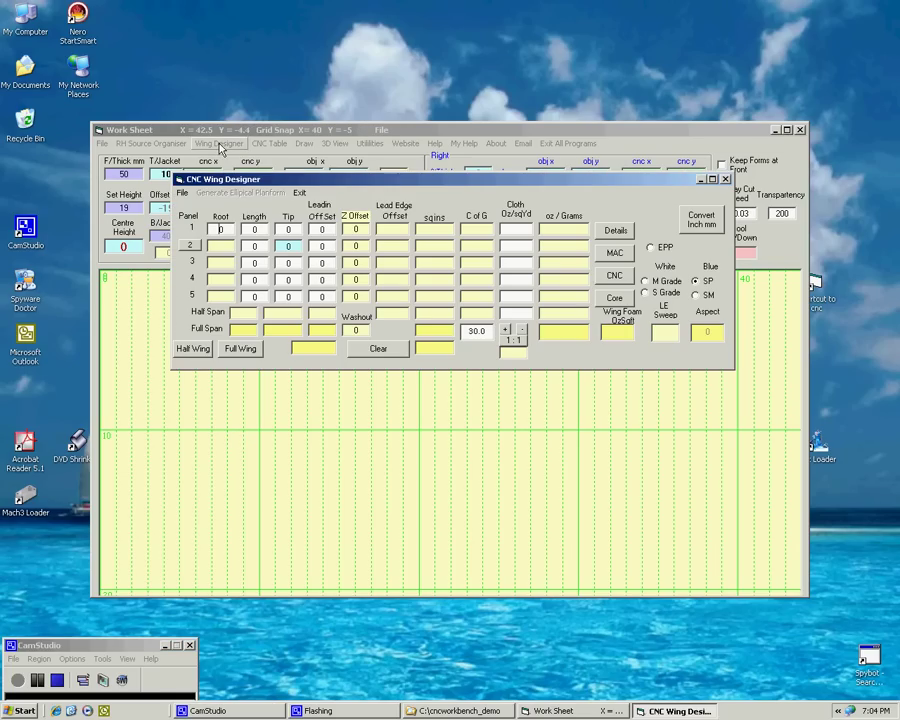
{"action": "left_click", "coordinate": [183, 193]}
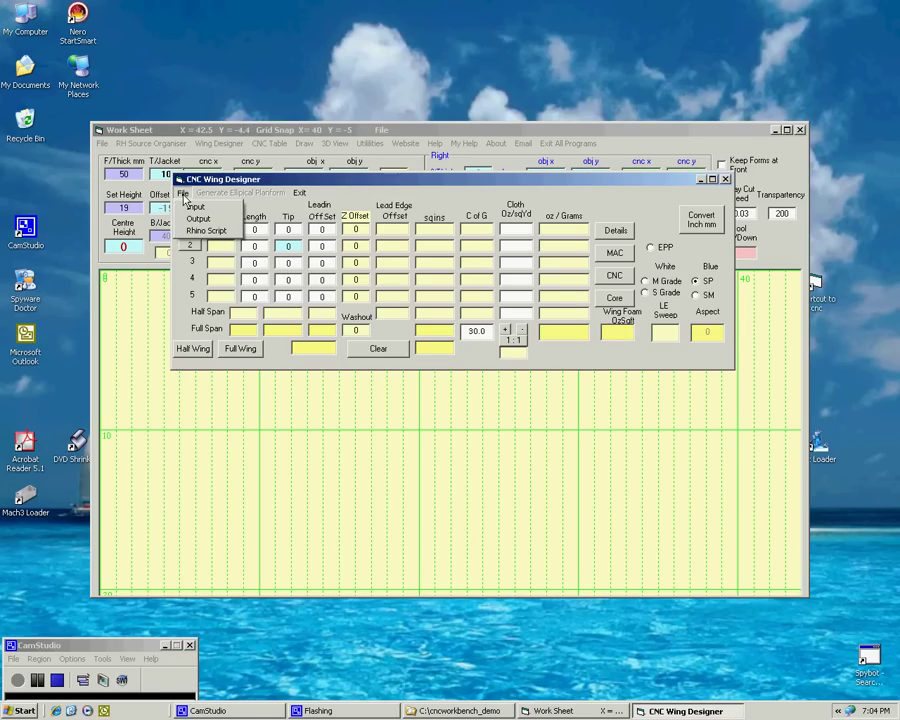
{"action": "left_click", "coordinate": [196, 209]}
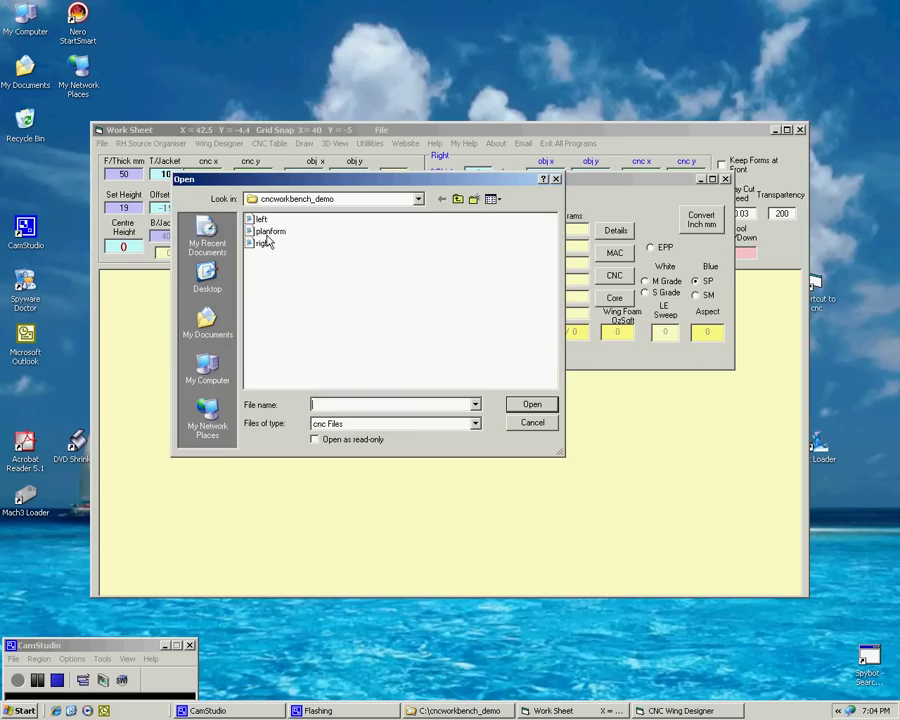
{"action": "double_click", "coordinate": [264, 233]}
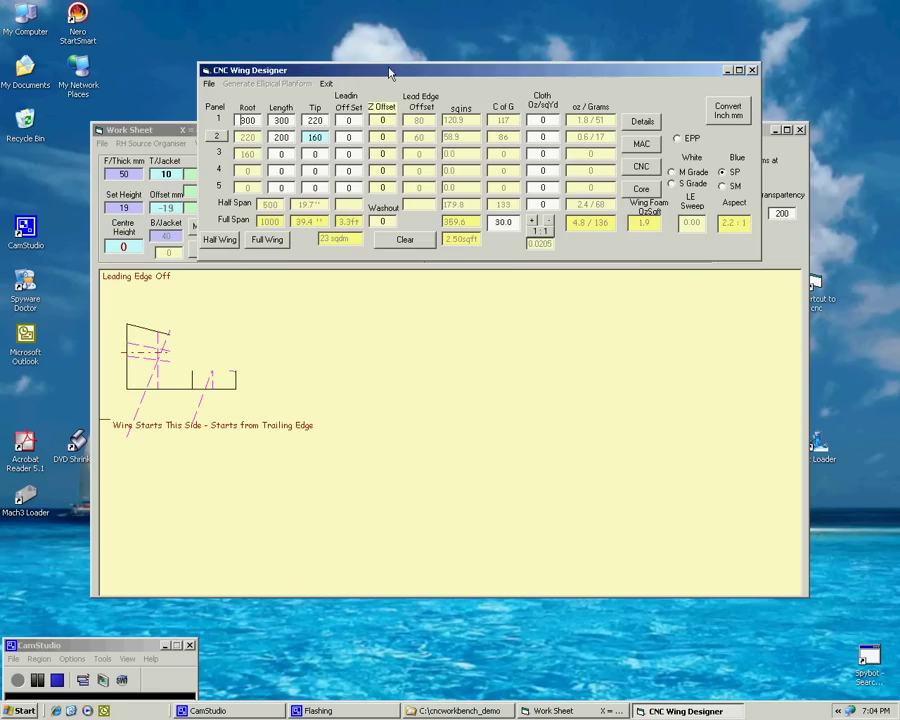
Enlarge the planform drawing and preview it as a full wing, then as a half wing
{"action": "left_click", "coordinate": [533, 214]}
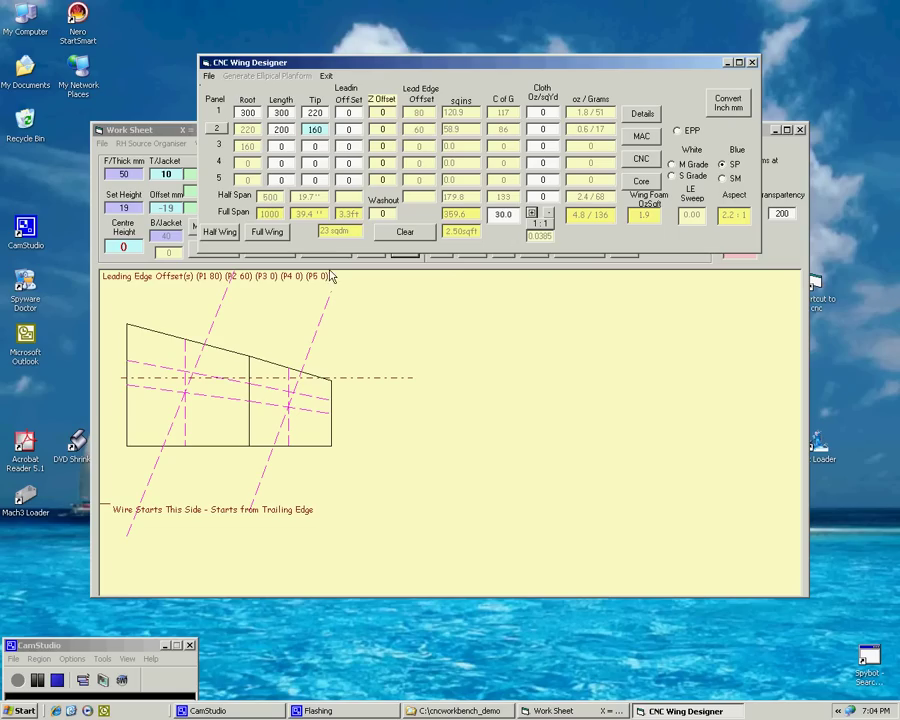
{"action": "left_click", "coordinate": [262, 233]}
{"action": "left_click", "coordinate": [220, 232]}
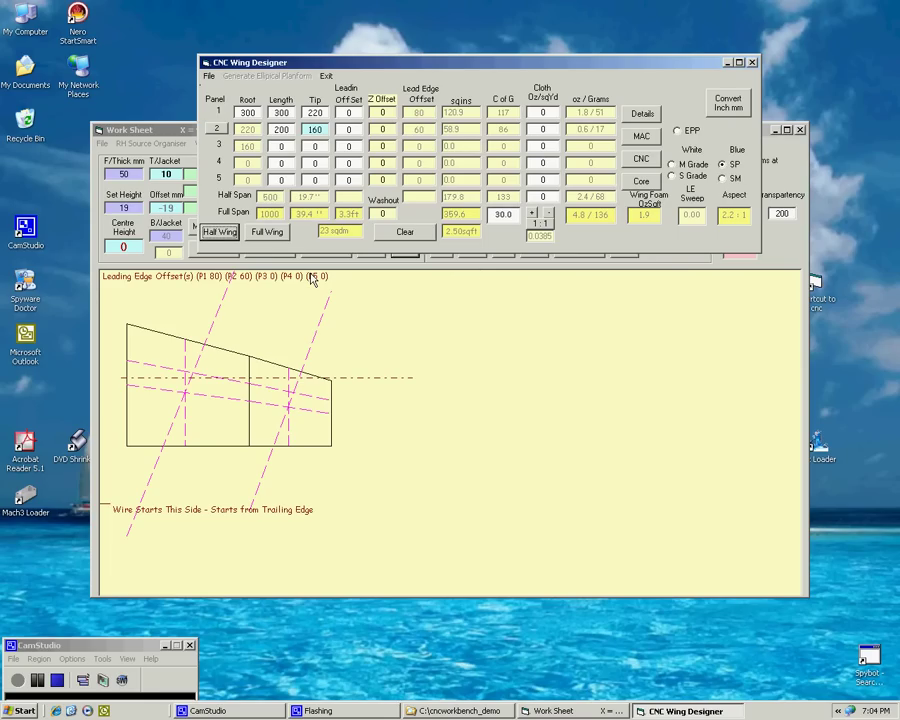
Set the wing's C of G to 20 and panel 2's lead-in offset to -40
{"action": "left_click", "coordinate": [486, 215]}
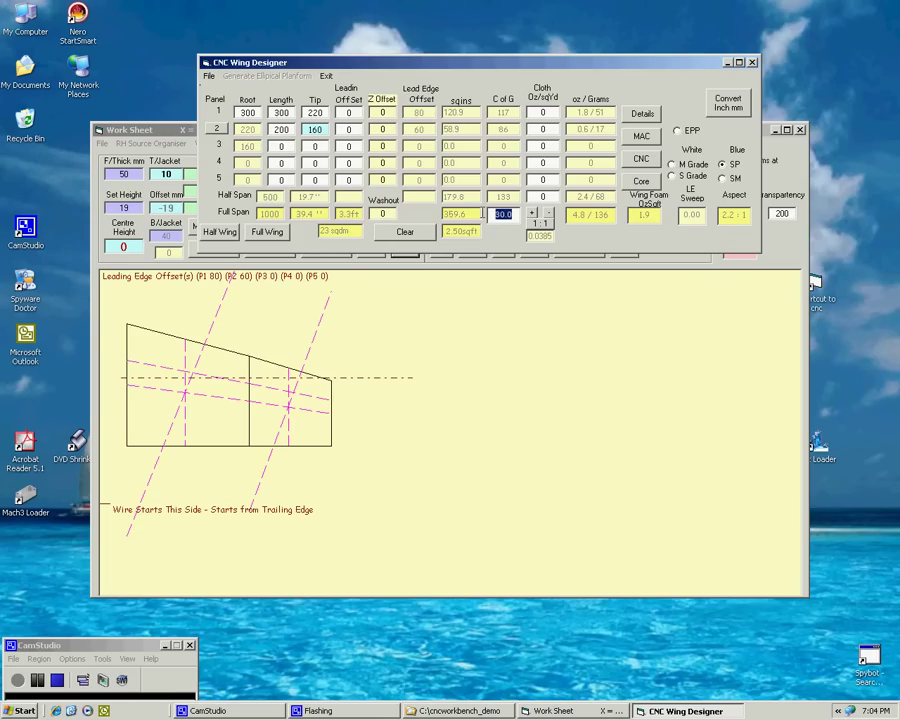
{"action": "type", "text": "20"}
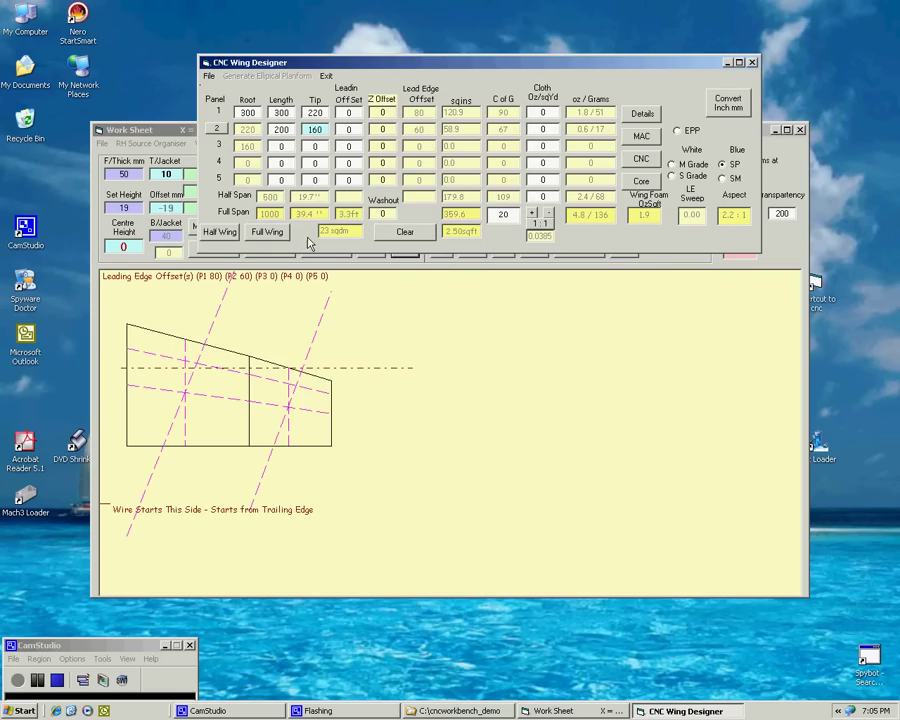
{"action": "left_click", "coordinate": [340, 129]}
{"action": "type", "text": "-40"}
Define panel 3 with length 150, tip 150 and lead-in offset -100, and display the full wing
{"action": "left_click", "coordinate": [281, 146]}
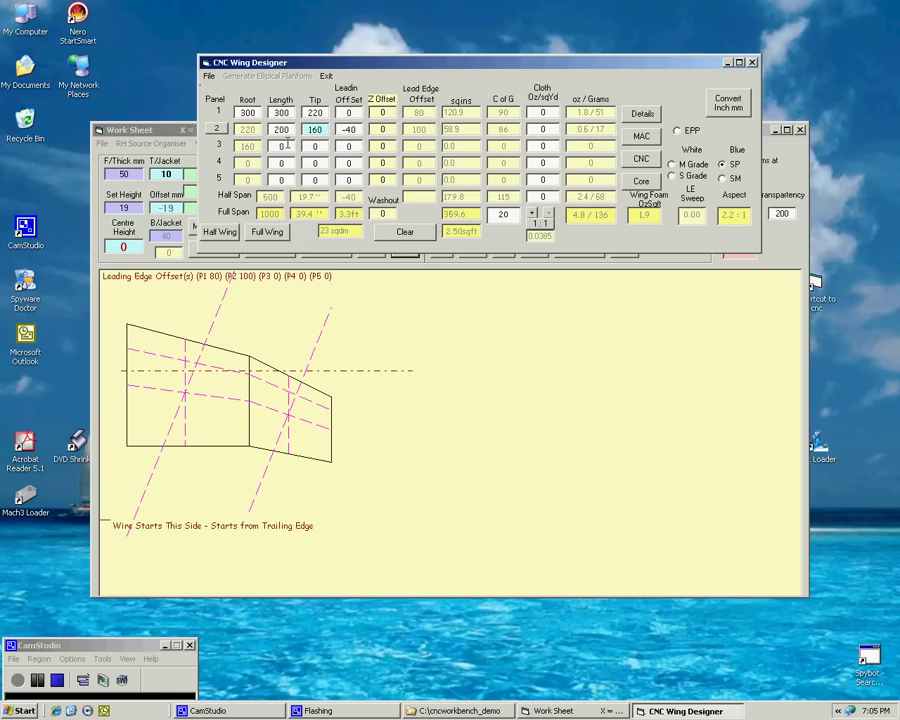
{"action": "type", "text": "150"}
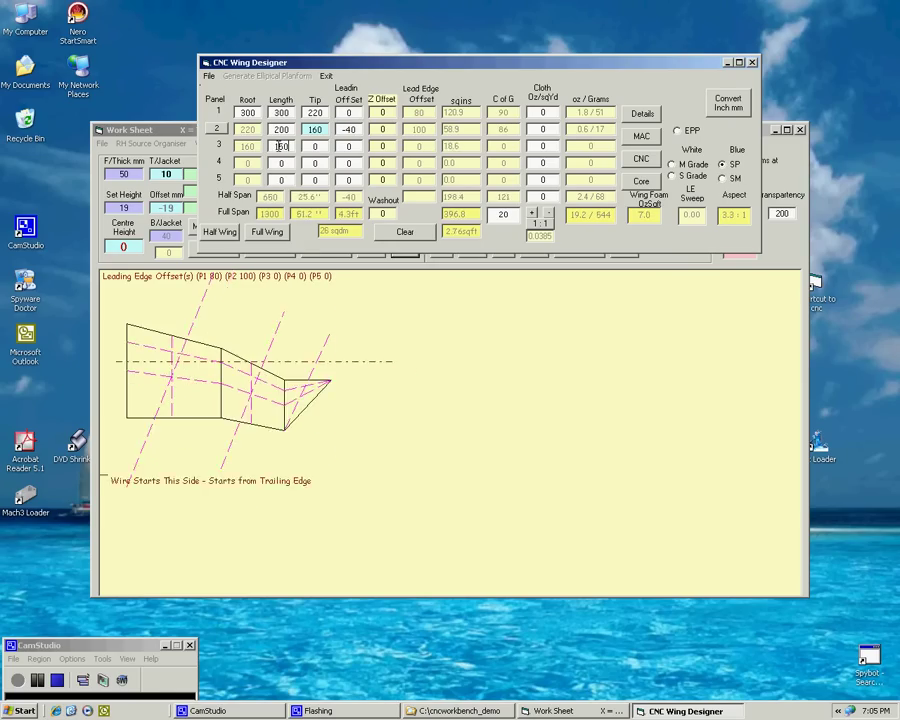
{"action": "left_click", "coordinate": [323, 146]}
{"action": "type", "text": "150"}
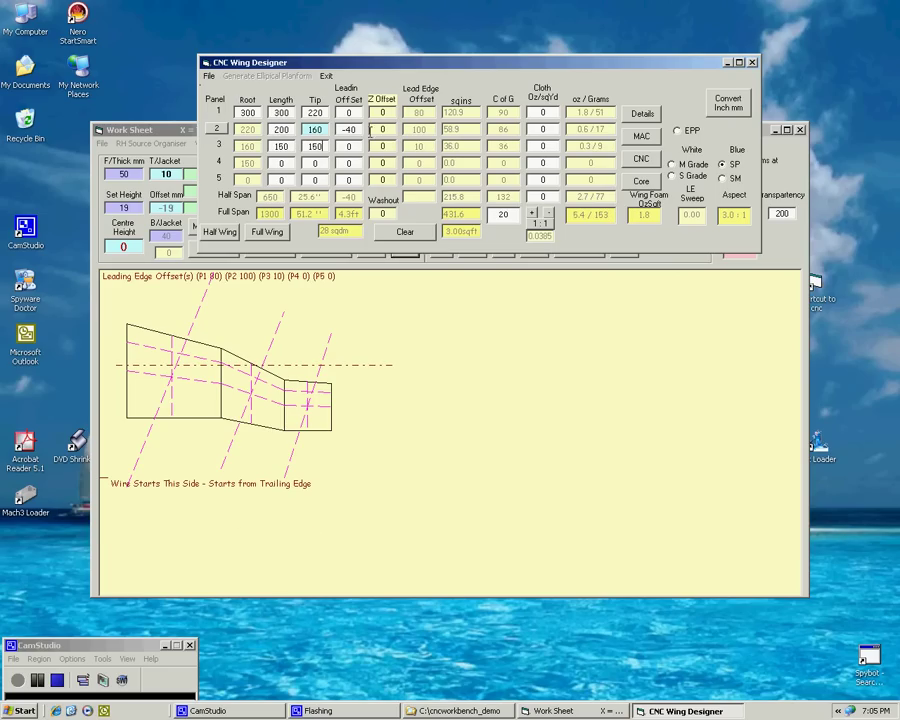
{"action": "key", "text": "Tab"}
{"action": "type", "text": "-100"}
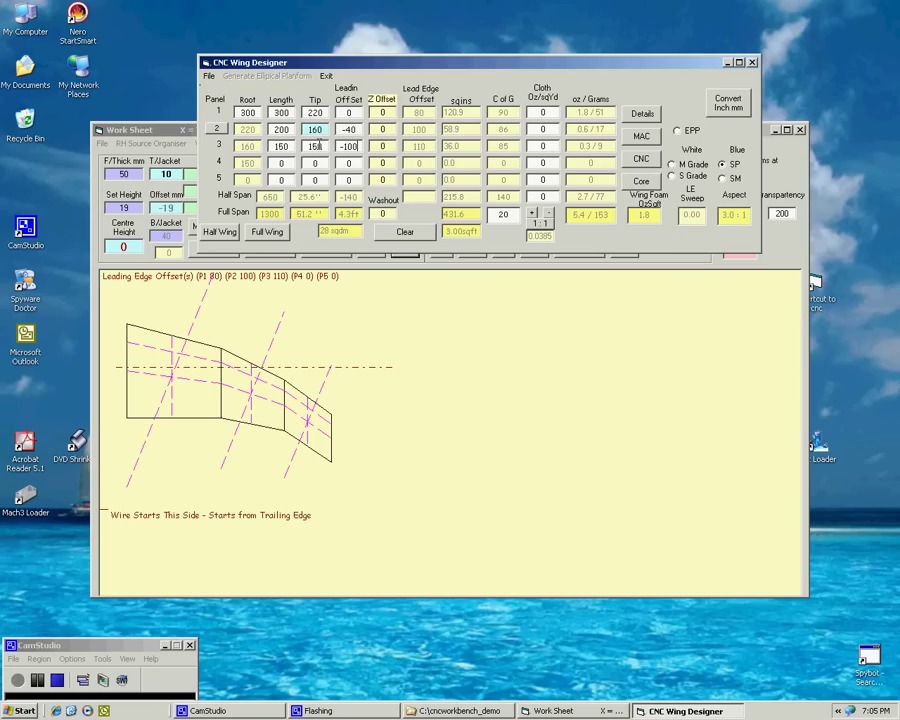
{"action": "left_click", "coordinate": [264, 234]}
{"action": "left_click", "coordinate": [265, 236]}
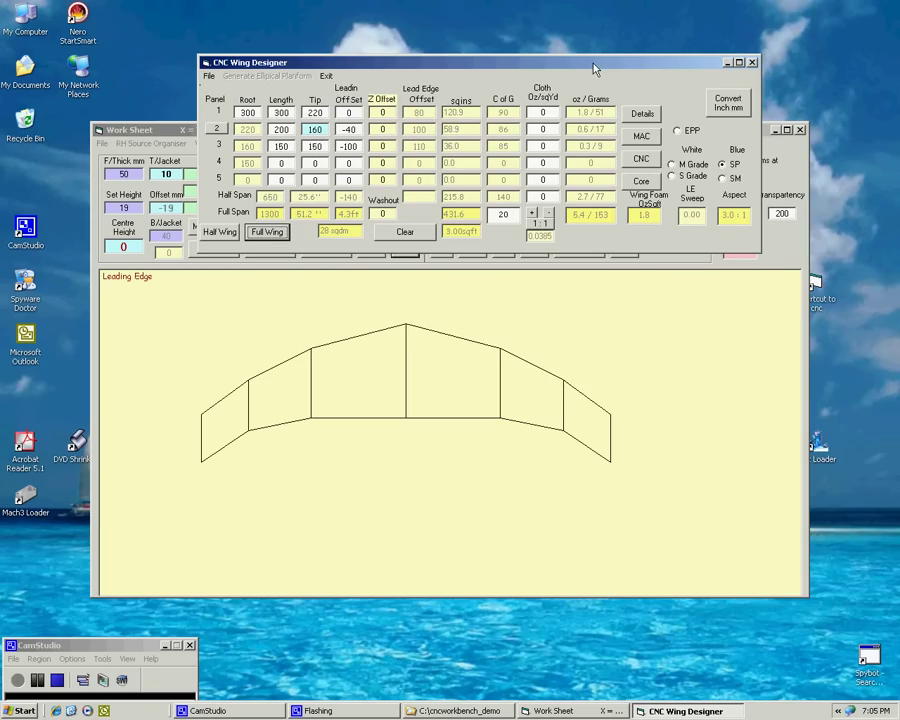
Minimize the Wing Designer and load the zagi10 airfoil as the source profile, moving the file management window clear of the worksheet
{"action": "left_click", "coordinate": [727, 62]}
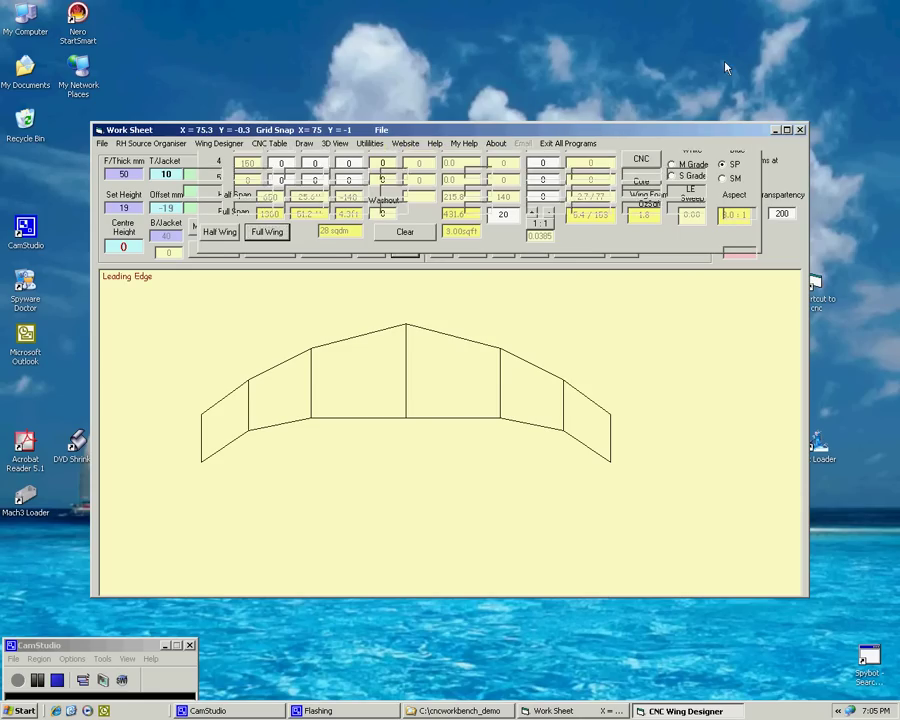
{"action": "left_click", "coordinate": [102, 144]}
{"action": "left_click", "coordinate": [132, 238]}
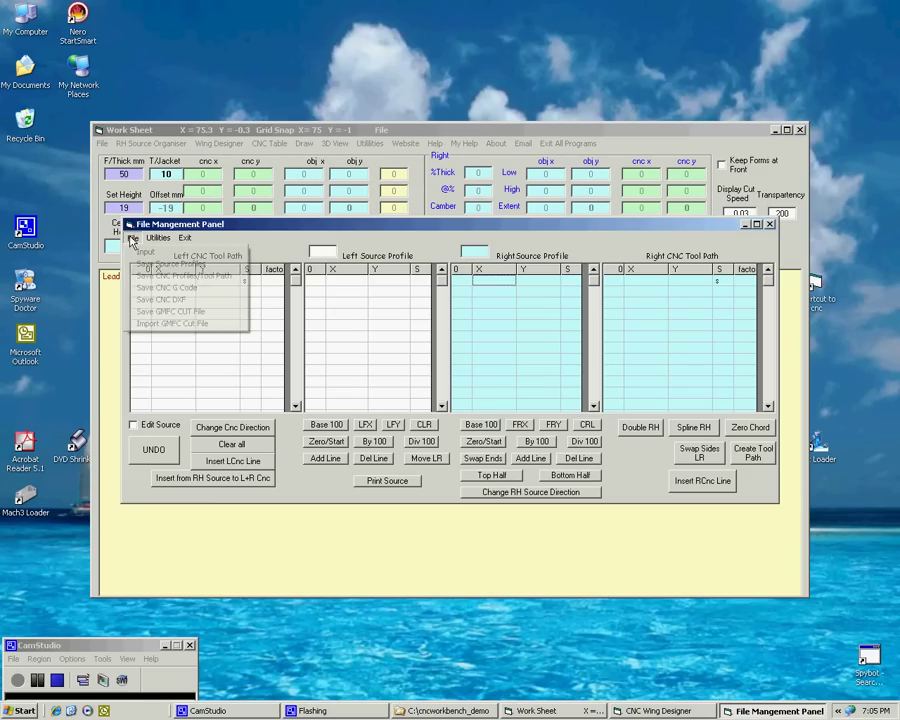
{"action": "left_click", "coordinate": [140, 251]}
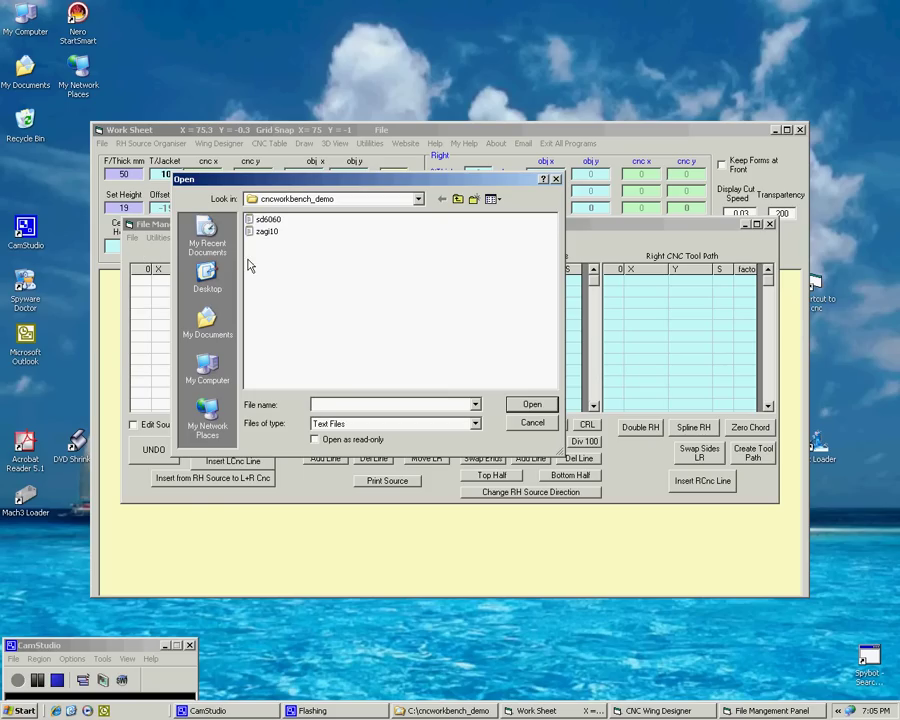
{"action": "double_click", "coordinate": [266, 233]}
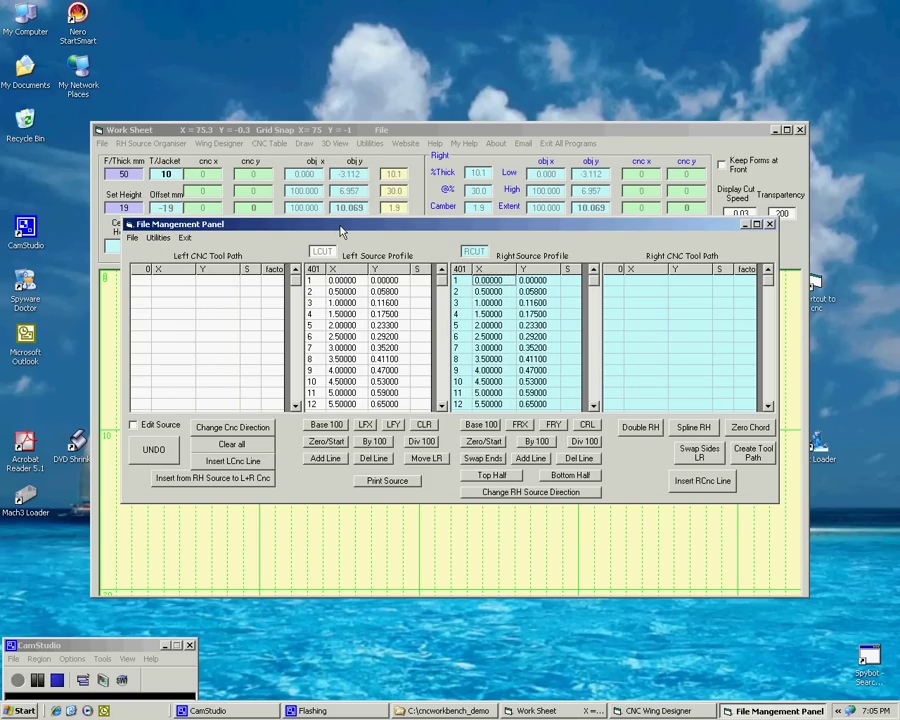
{"action": "left_click_drag", "start_coordinate": [340, 232], "coordinate": [401, 446]}
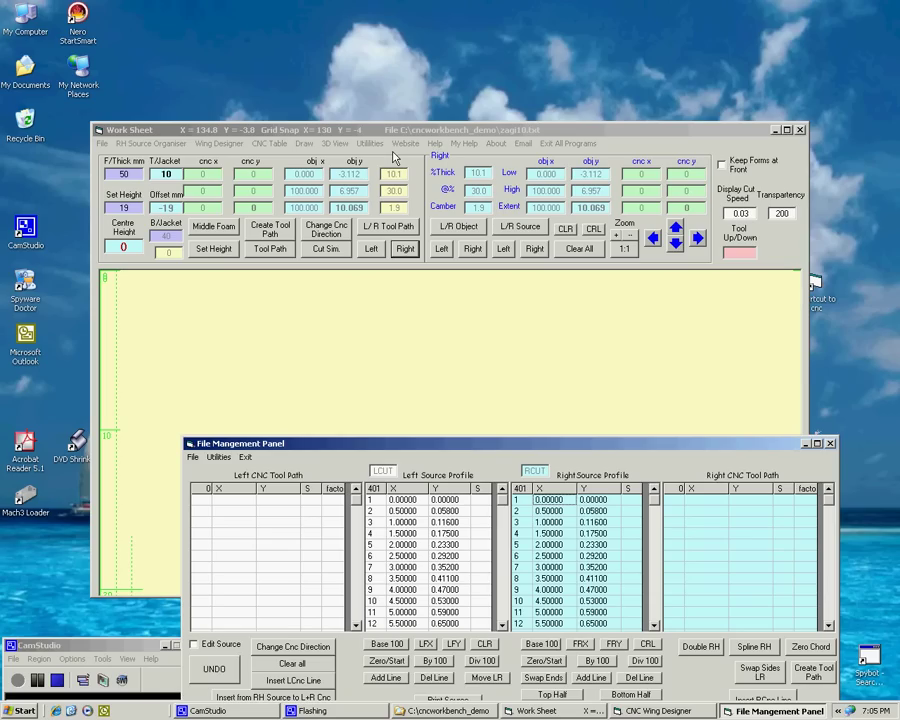
Adjust the right profile's thickness to 12 with the Adjust Thickness utility
{"action": "left_click", "coordinate": [370, 143]}
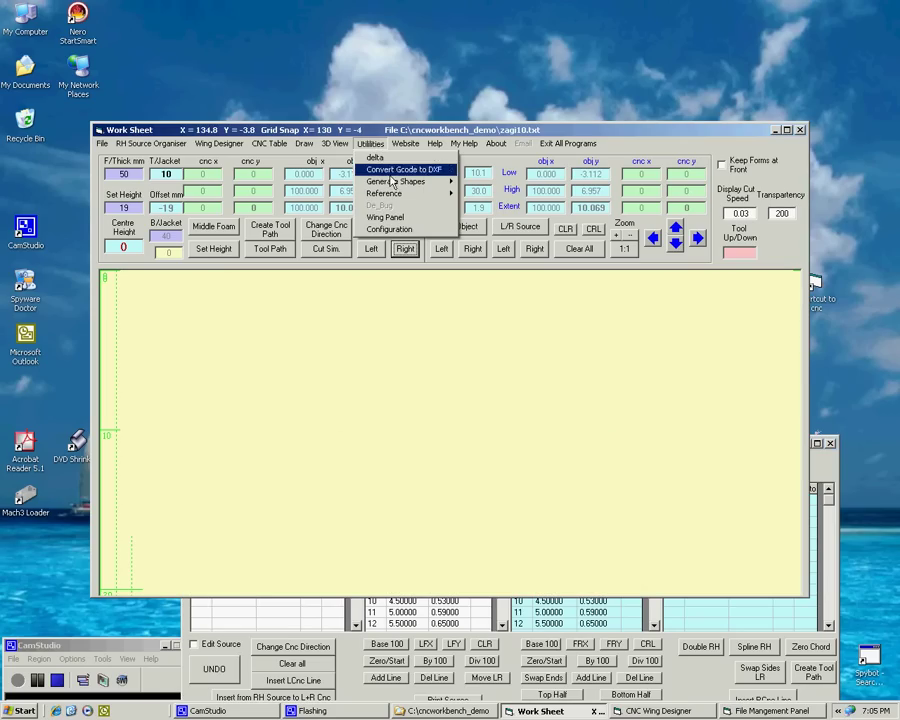
{"action": "mouse_move", "coordinate": [445, 182]}
{"action": "left_click", "coordinate": [493, 182]}
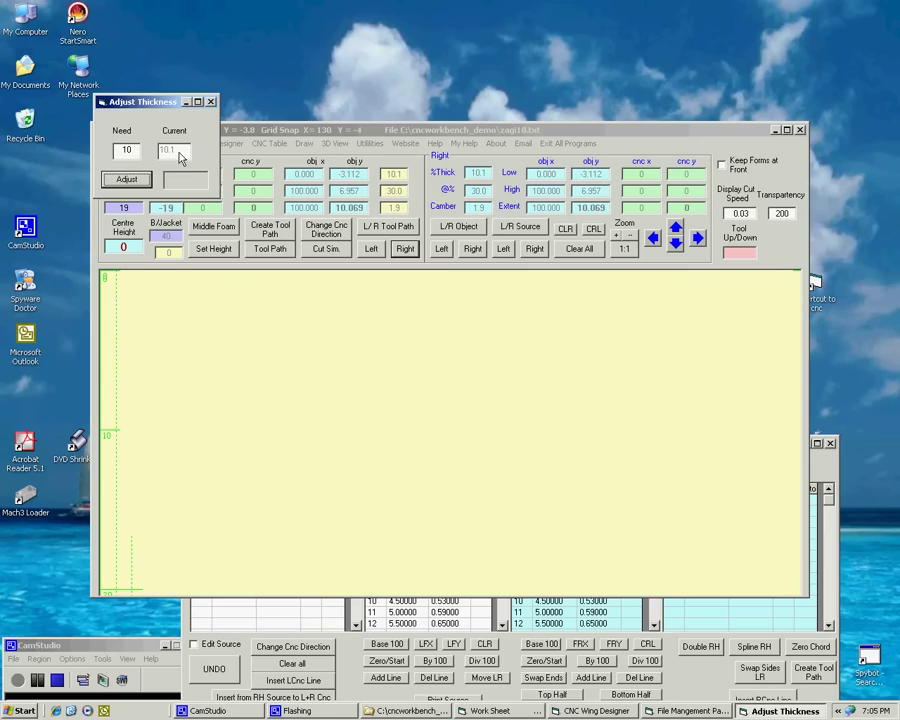
{"action": "double_click", "coordinate": [114, 150]}
{"action": "key", "text": "BackSpace"}
{"action": "type", "text": "12"}
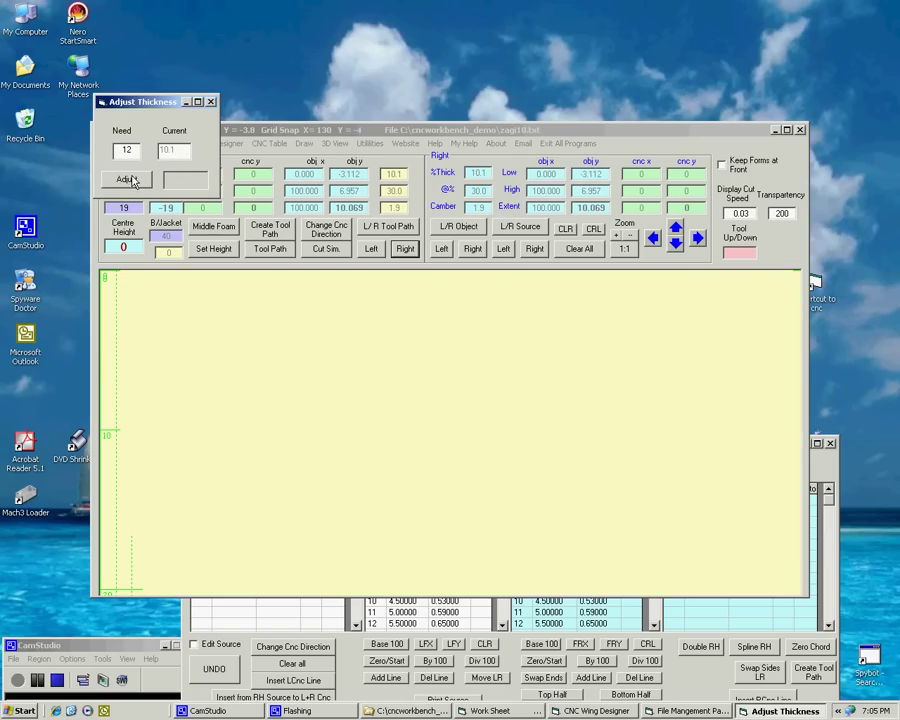
{"action": "left_click", "coordinate": [123, 179]}
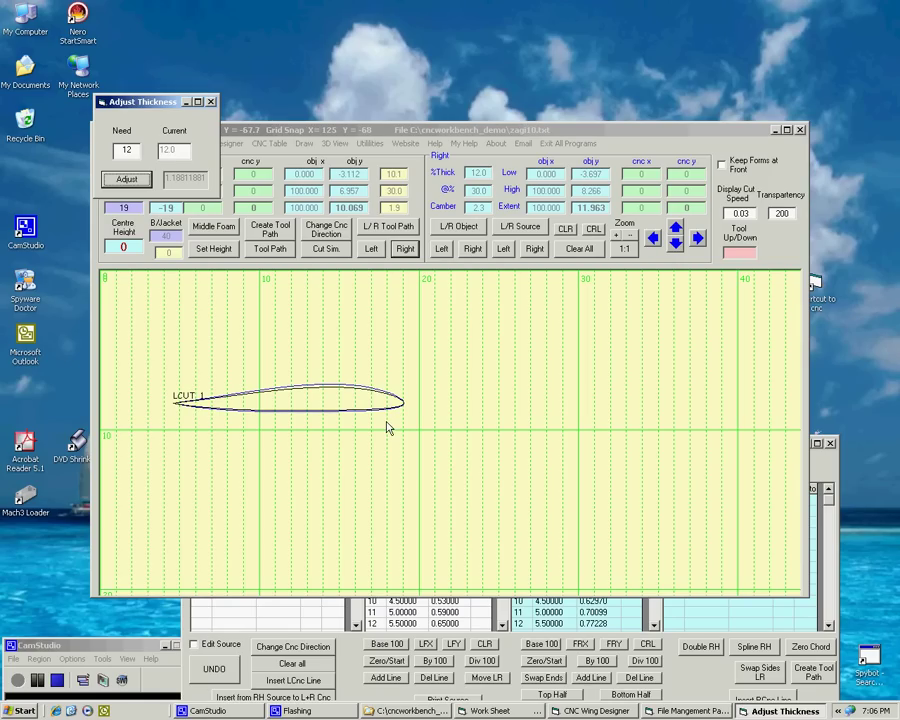
Minimize the file management and Adjust Thickness windows to clear the worksheet
{"action": "left_click", "coordinate": [822, 471]}
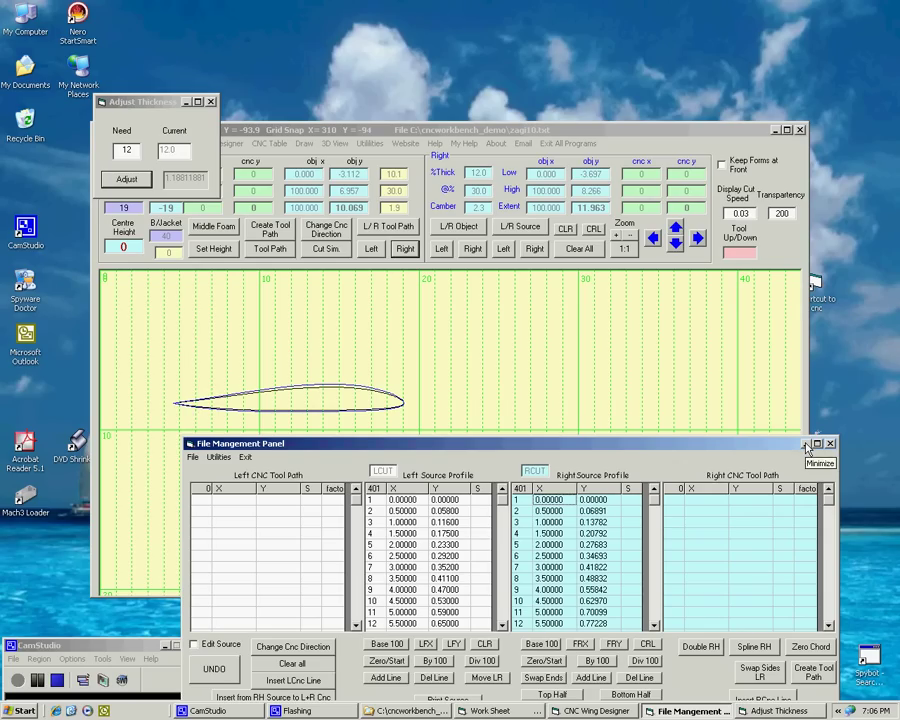
{"action": "left_click", "coordinate": [808, 445]}
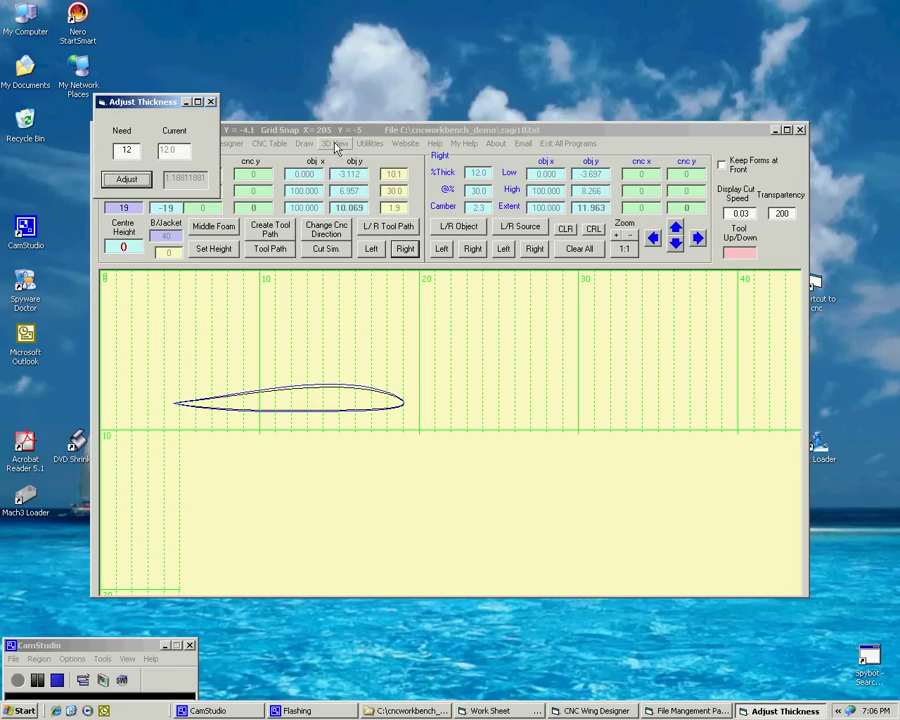
{"action": "left_click", "coordinate": [186, 102]}
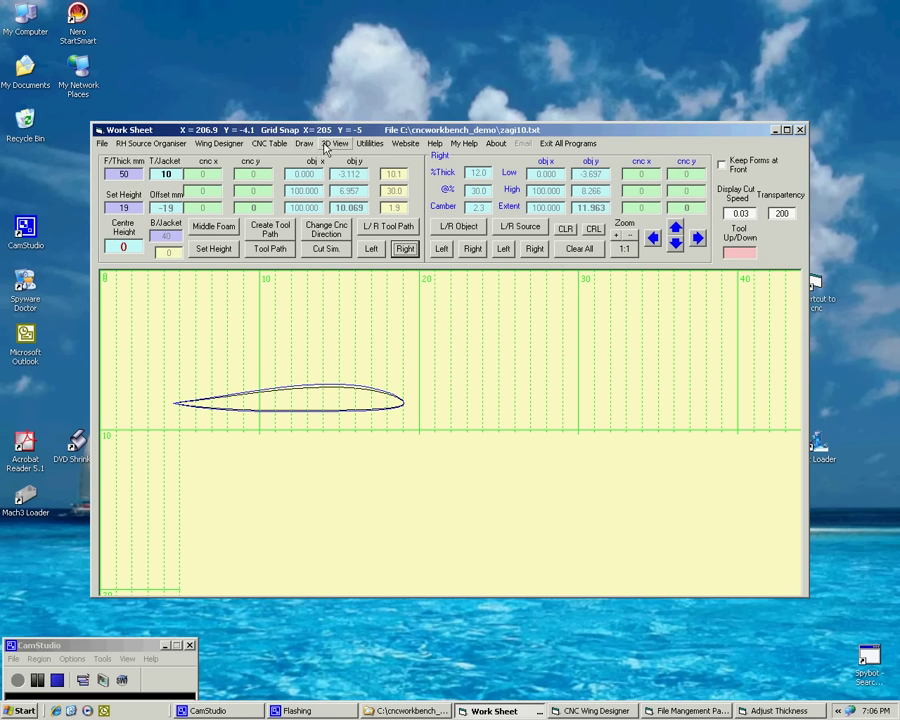
Open the CNC Table beside the drawing and select Panel 1 for cutting
{"action": "left_click", "coordinate": [270, 143]}
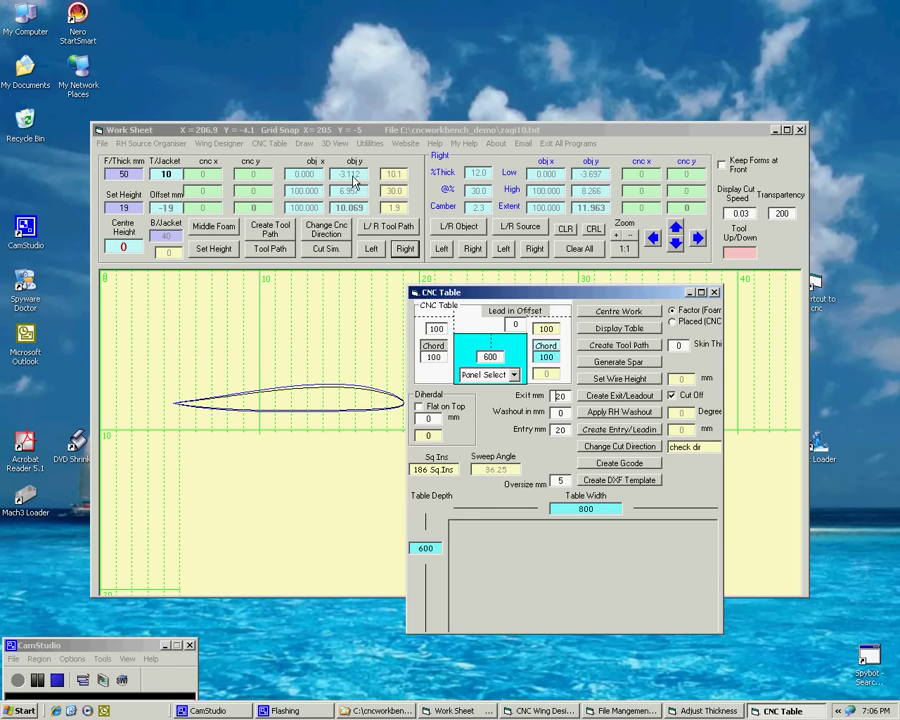
{"action": "left_click_drag", "start_coordinate": [656, 300], "coordinate": [799, 347]}
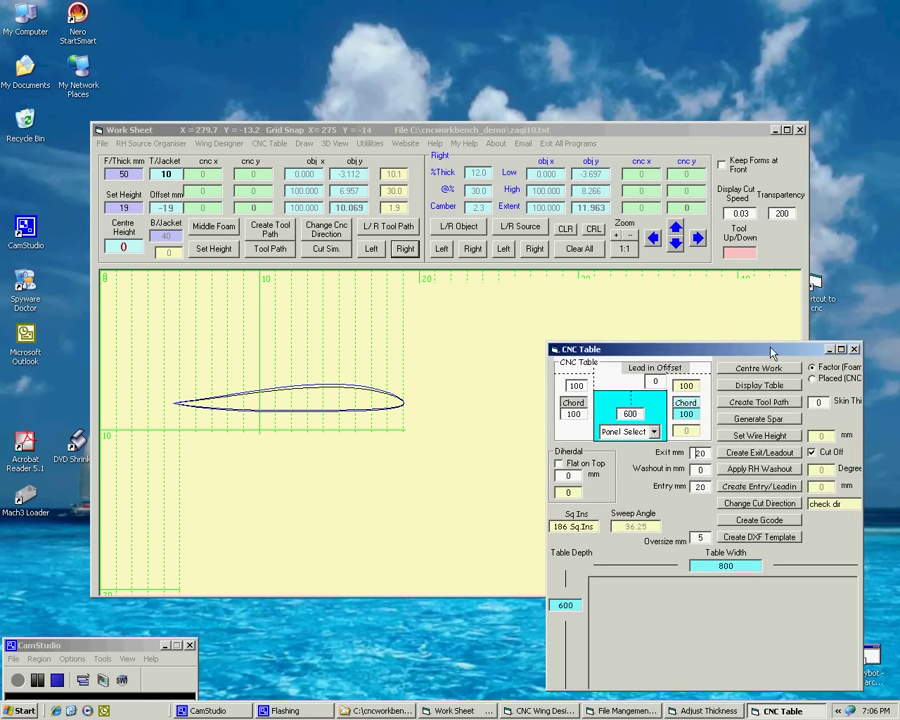
{"action": "left_click", "coordinate": [654, 432]}
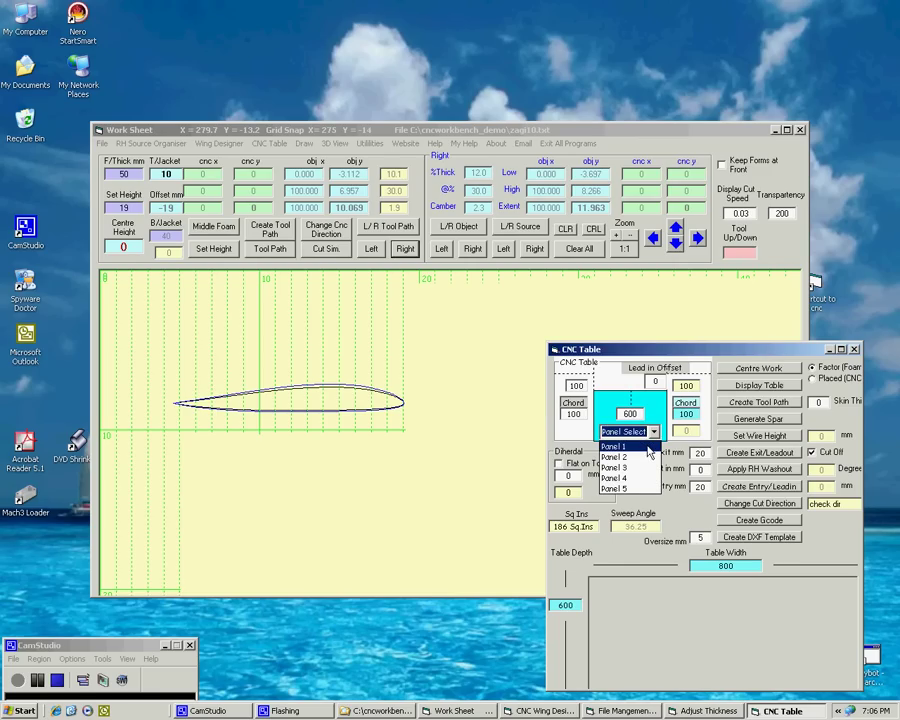
{"action": "left_click", "coordinate": [647, 447]}
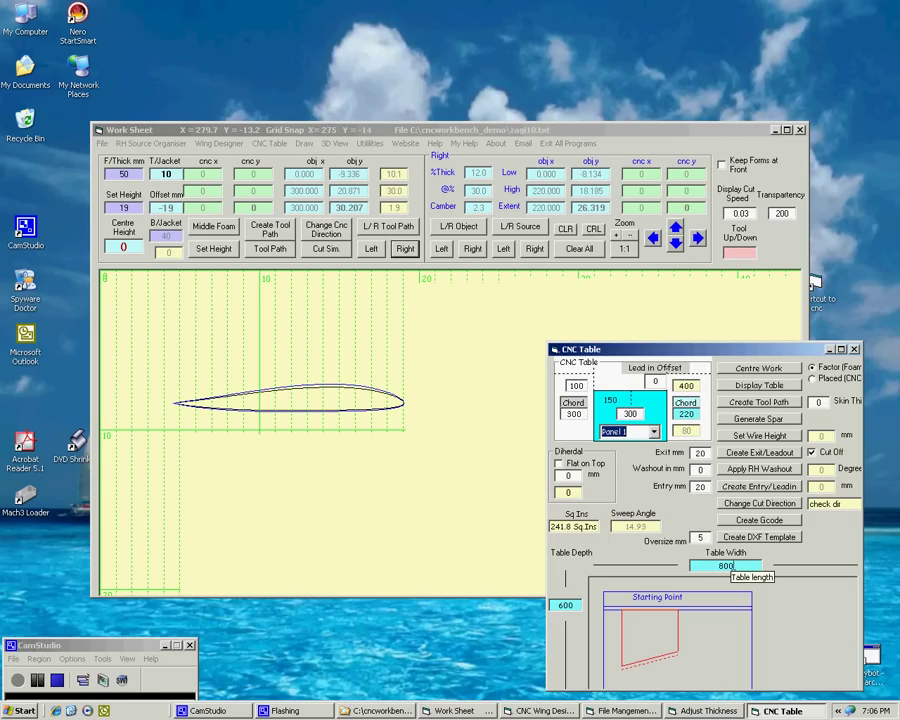
Set the table width to 400 and centre the work on the table
{"action": "double_click", "coordinate": [725, 566]}
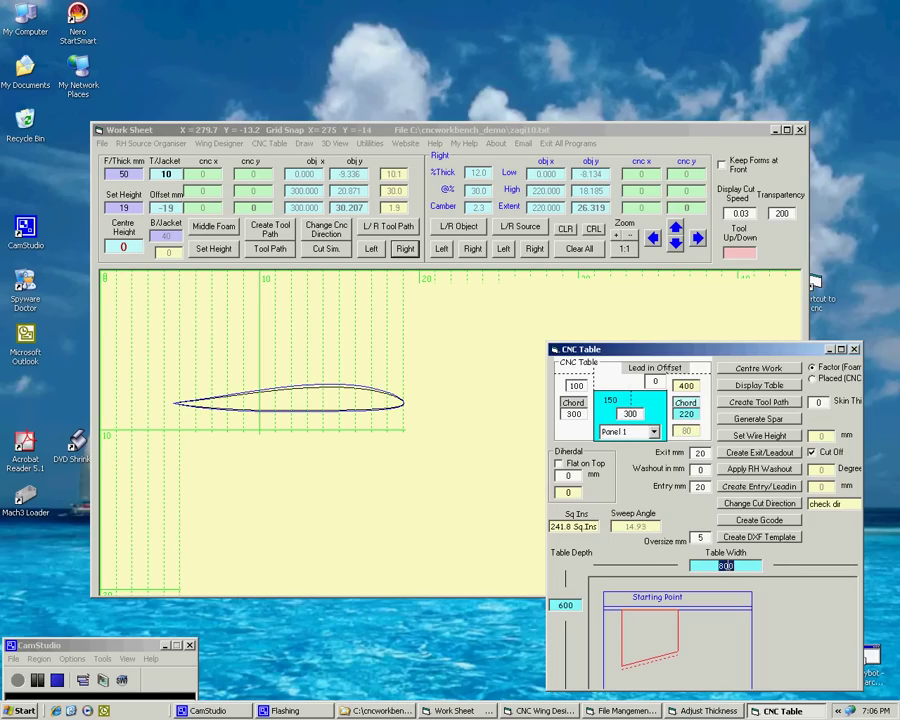
{"action": "type", "text": "400"}
{"action": "left_click", "coordinate": [762, 369]}
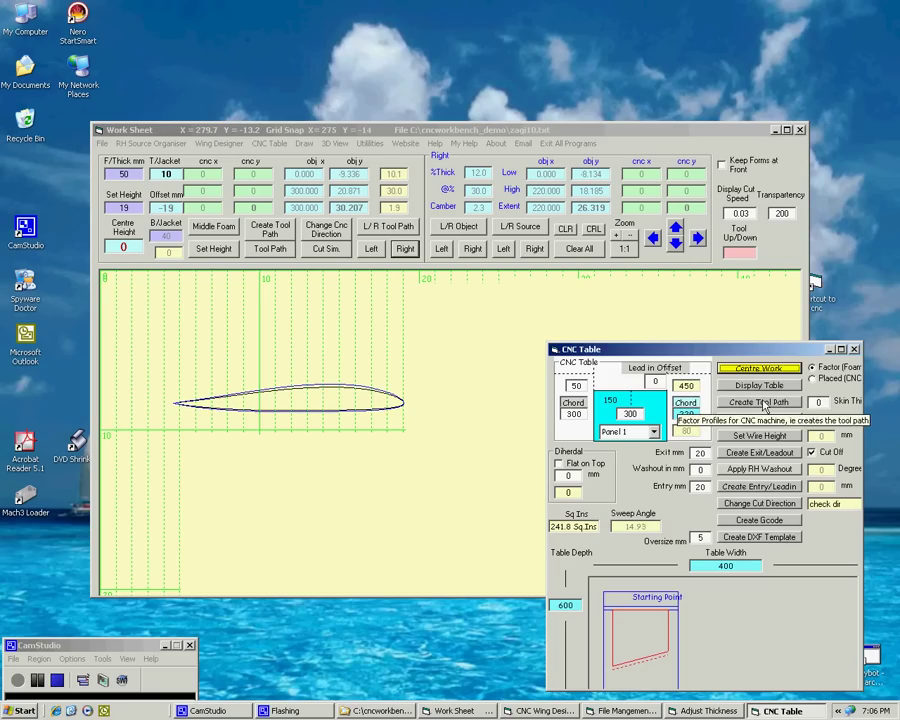
Create the panel's tool path, enable Flat on Top for the dihedral, and regenerate the tool path
{"action": "left_click", "coordinate": [766, 404]}
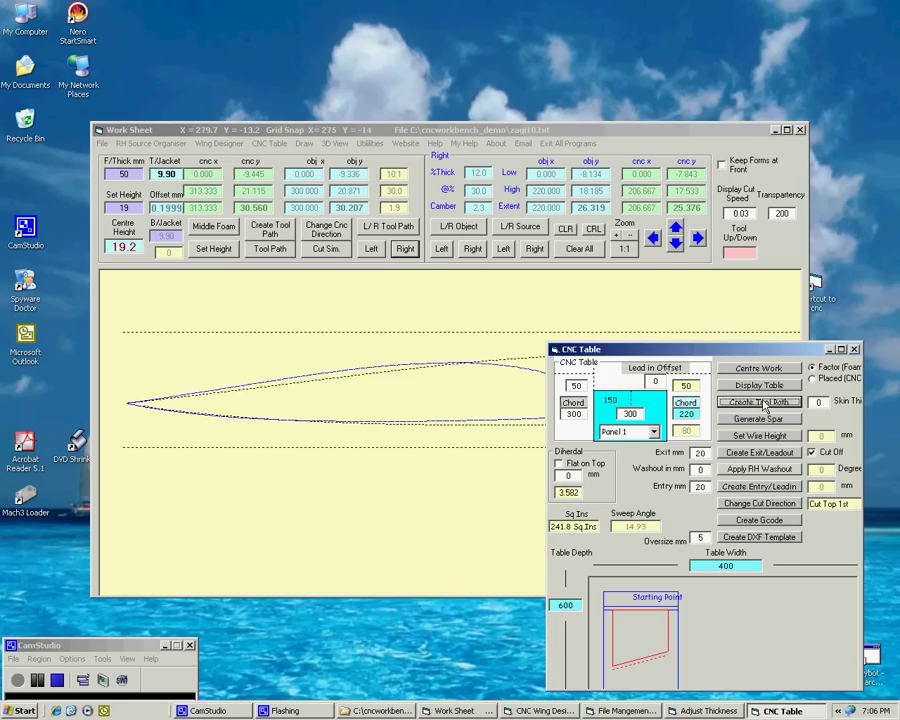
{"action": "left_click", "coordinate": [612, 463]}
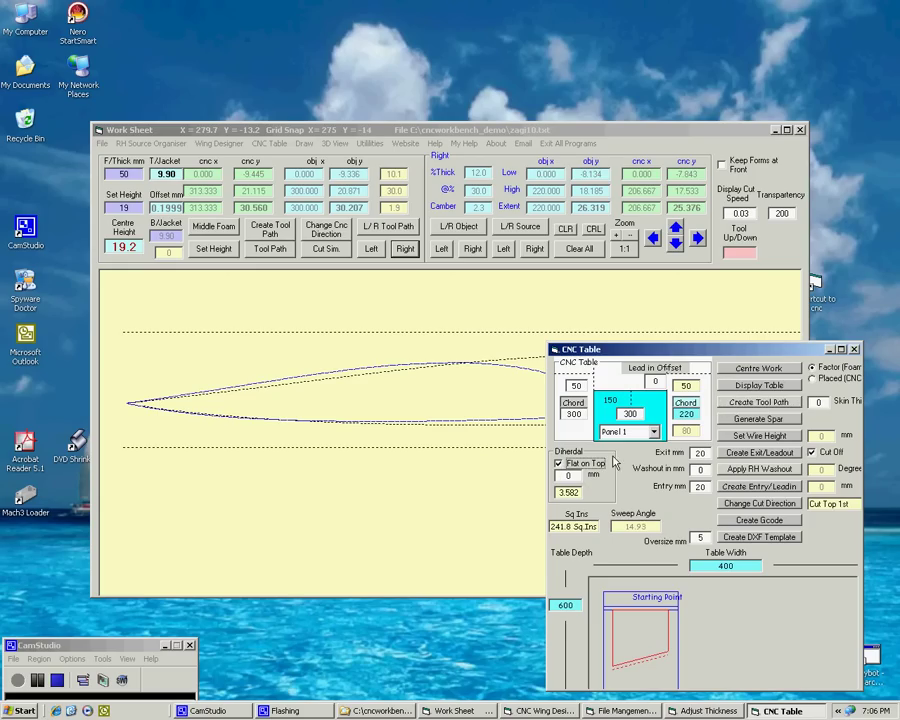
{"action": "left_click", "coordinate": [766, 405]}
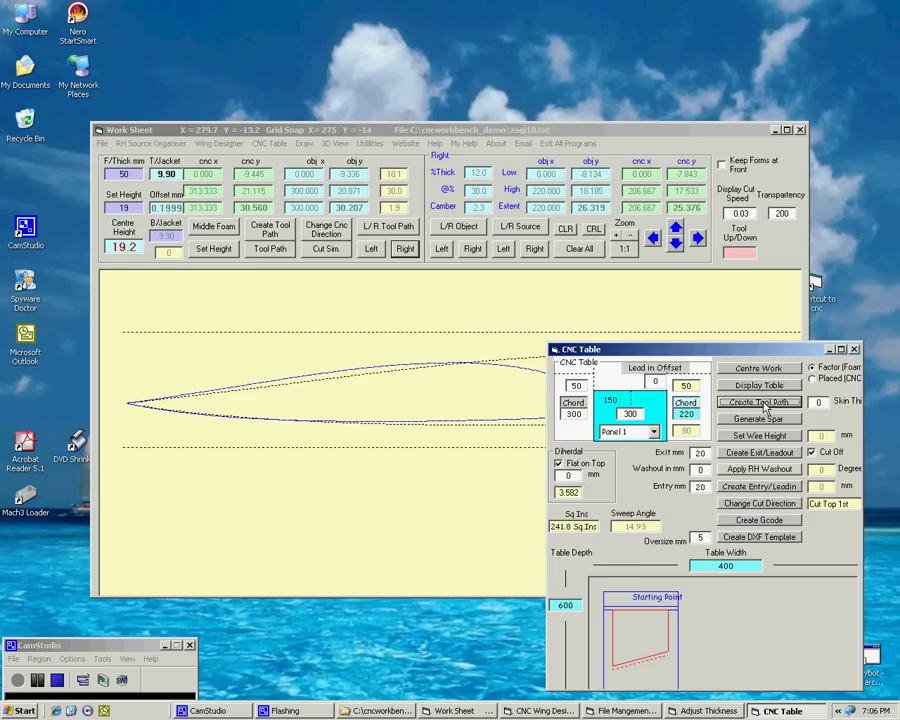
{"action": "left_click_drag", "start_coordinate": [733, 351], "coordinate": [757, 440]}
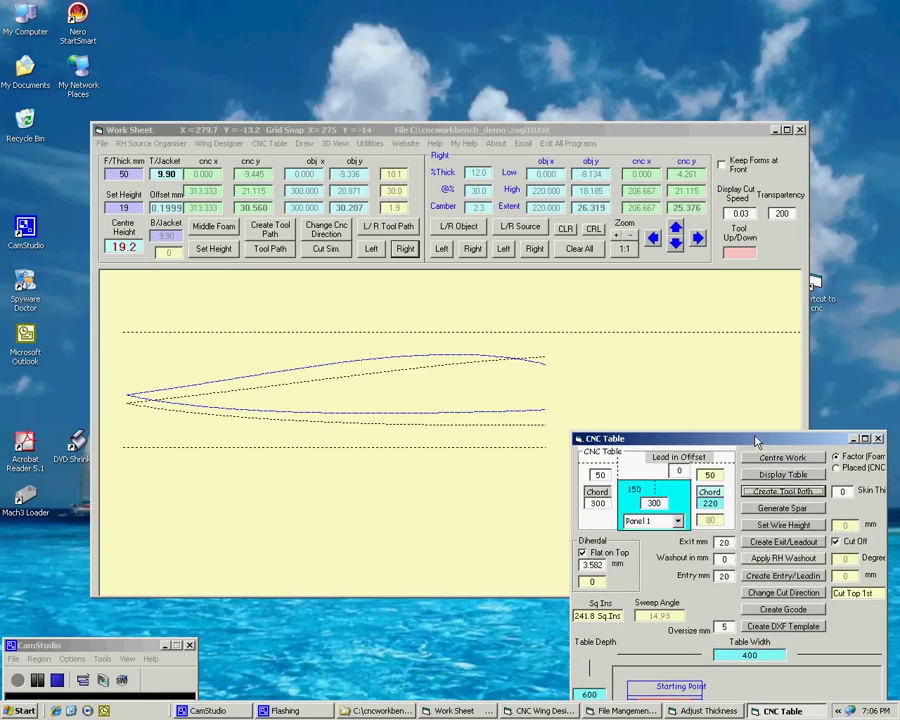
Generate a round spar 6 mm in diameter at the high point of both airfoil sections and minimize the spar settings
{"action": "left_click", "coordinate": [623, 368]}
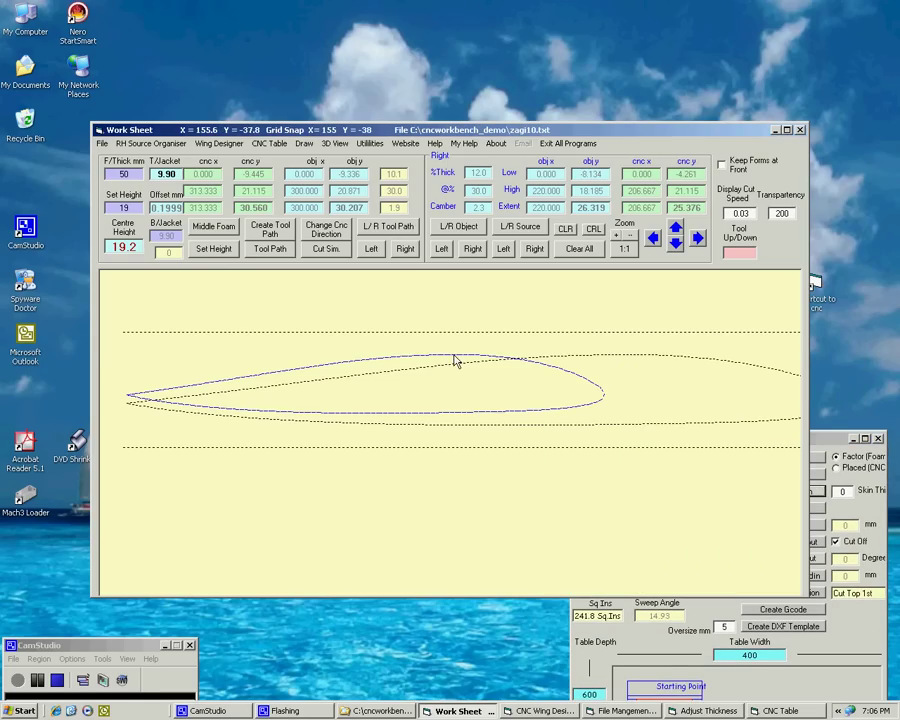
{"action": "left_click", "coordinate": [826, 446]}
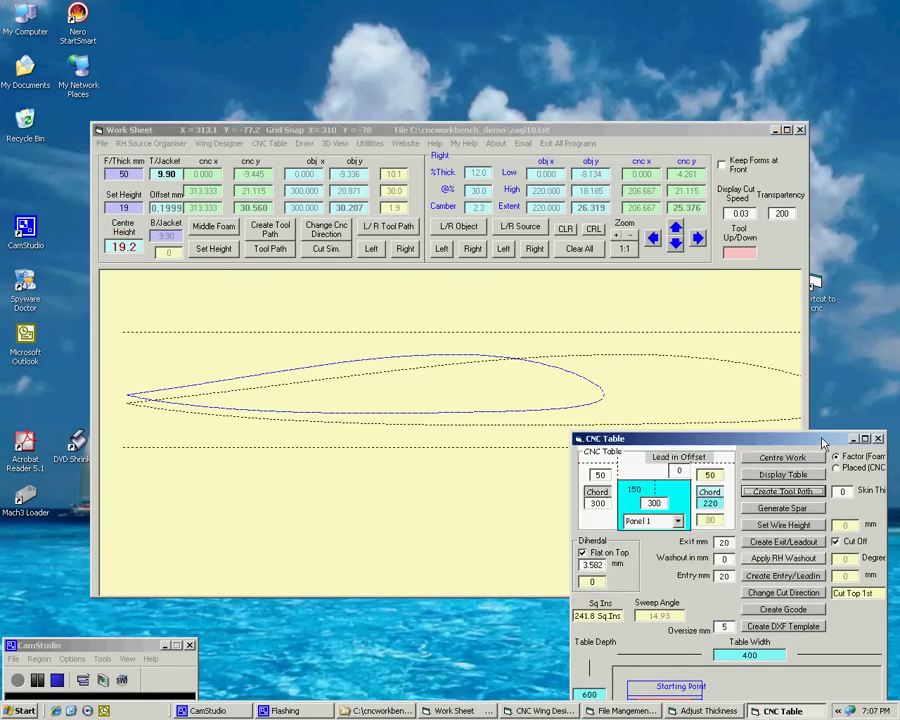
{"action": "left_click", "coordinate": [806, 509]}
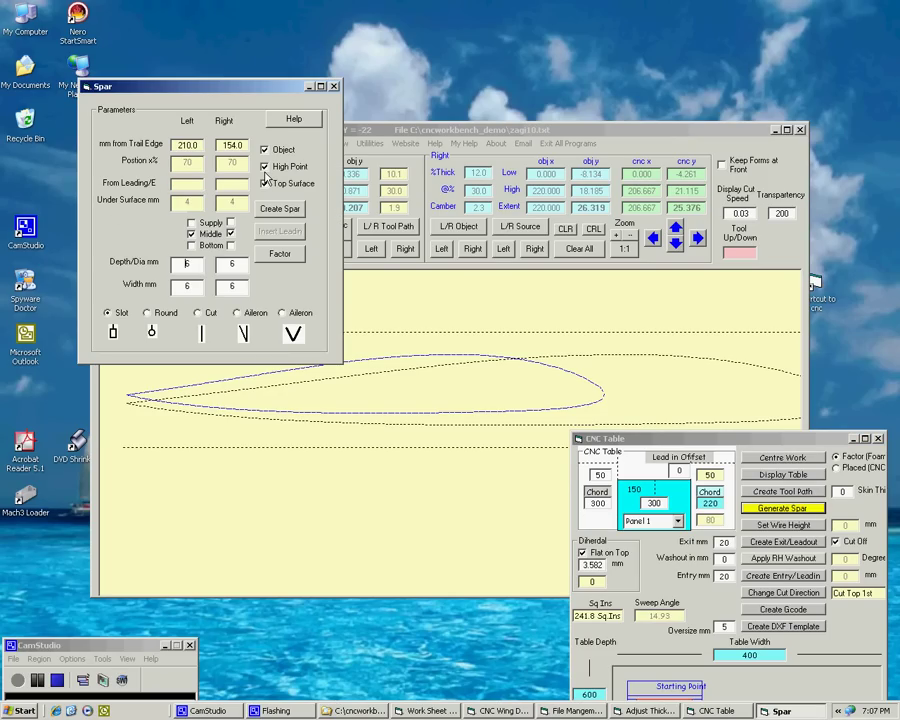
{"action": "left_click", "coordinate": [148, 314]}
{"action": "left_click", "coordinate": [285, 210]}
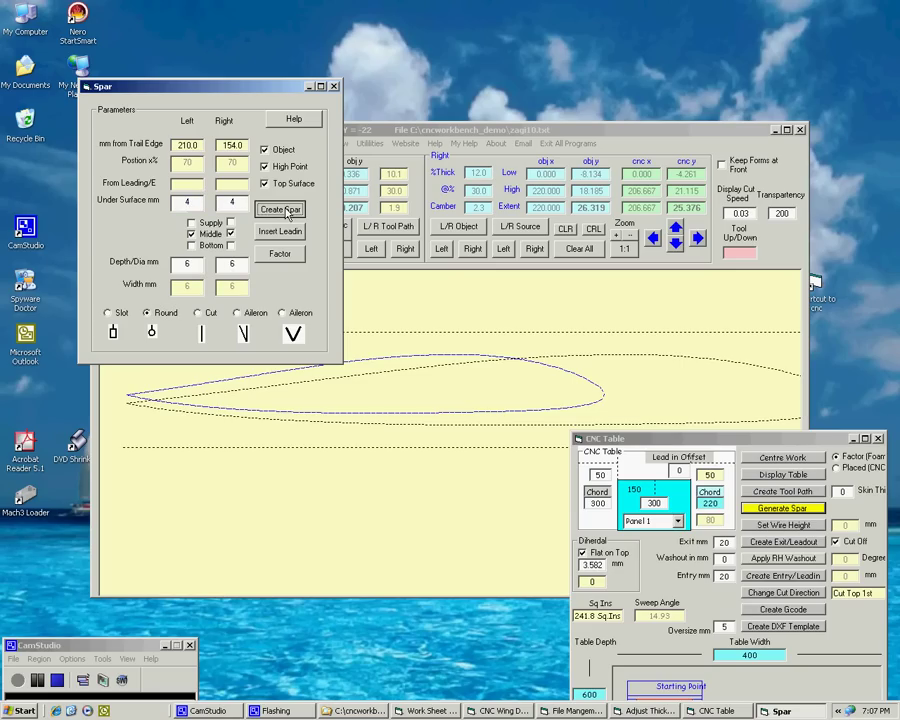
{"action": "left_click", "coordinate": [309, 86]}
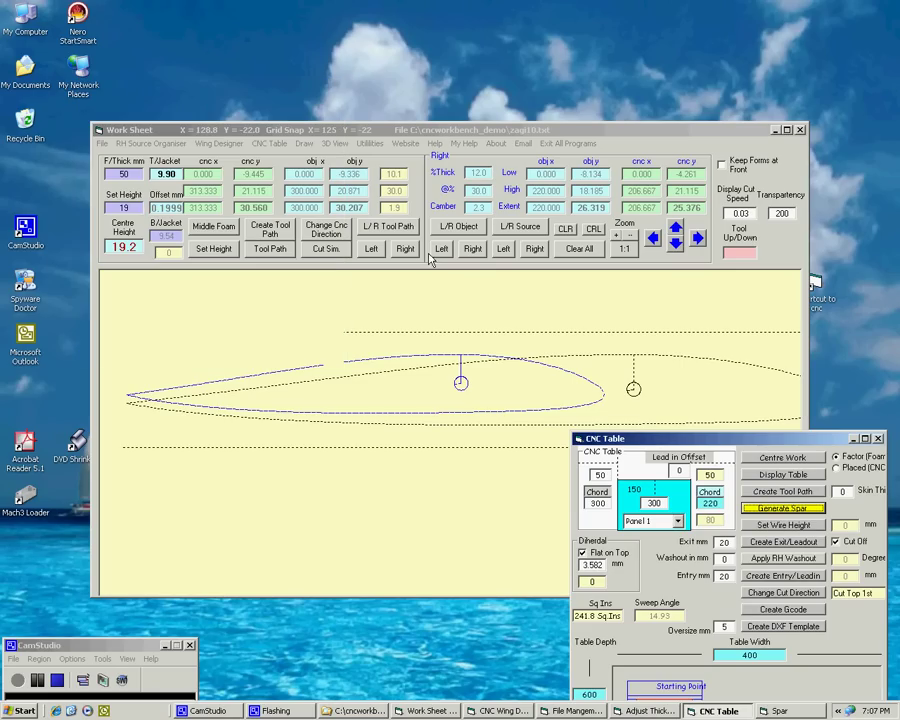
Set the hot-wire height for cutting the panel from the foam block
{"action": "left_click", "coordinate": [763, 525]}
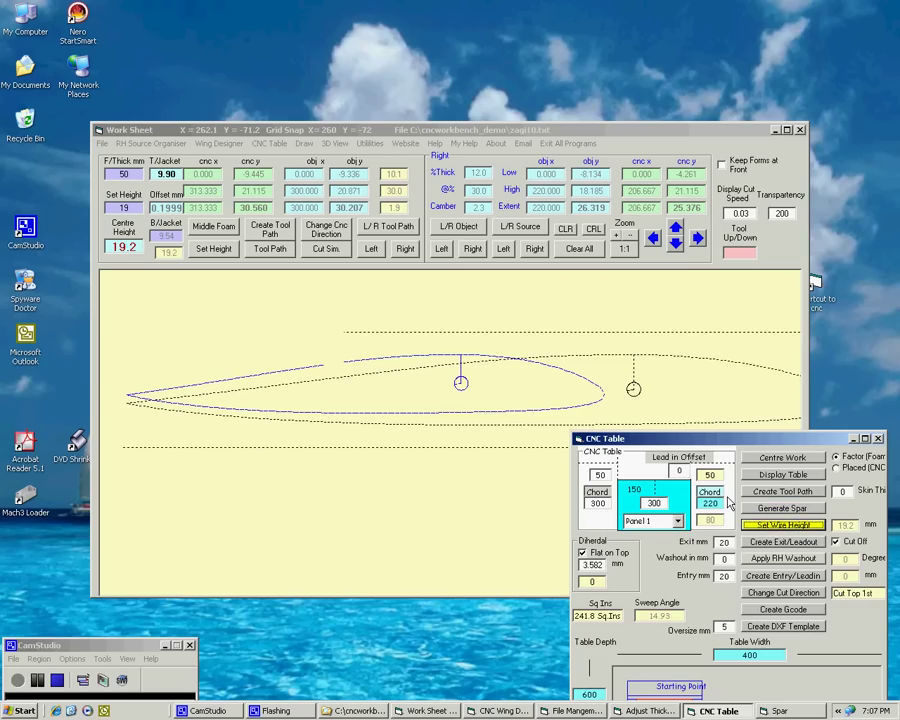
{"action": "left_click", "coordinate": [125, 174]}
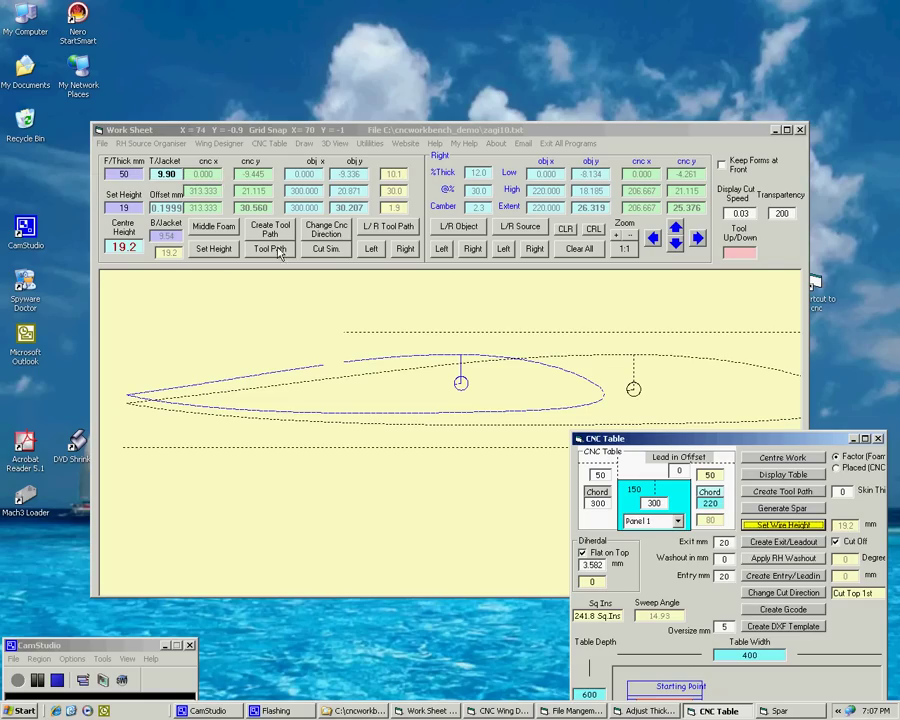
Create the 20 mm exit and entry leads and change the cut direction to bottom first
{"action": "left_click", "coordinate": [795, 545]}
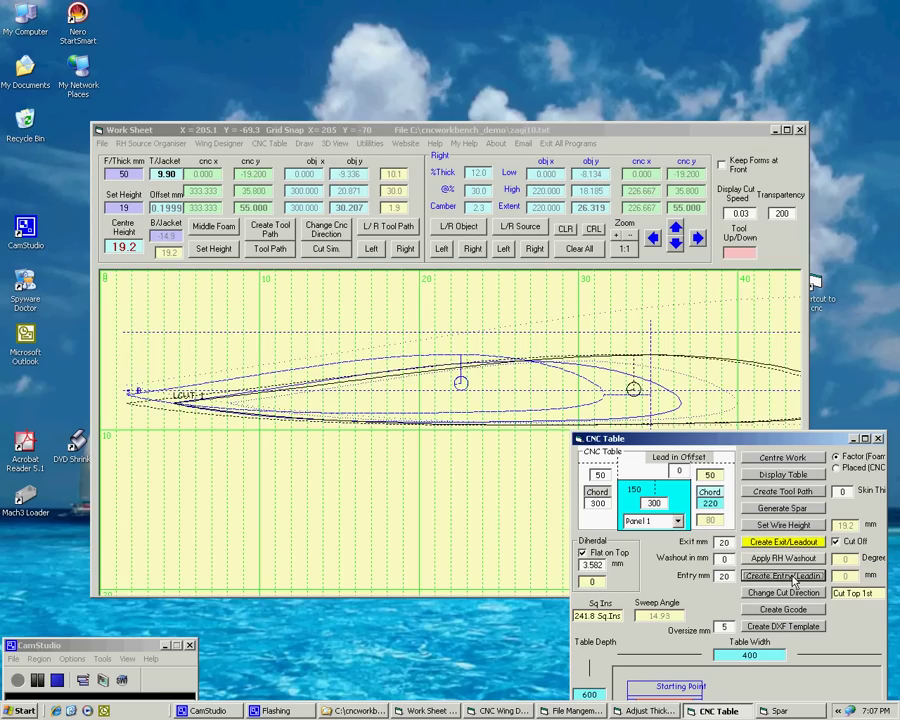
{"action": "left_click", "coordinate": [795, 578]}
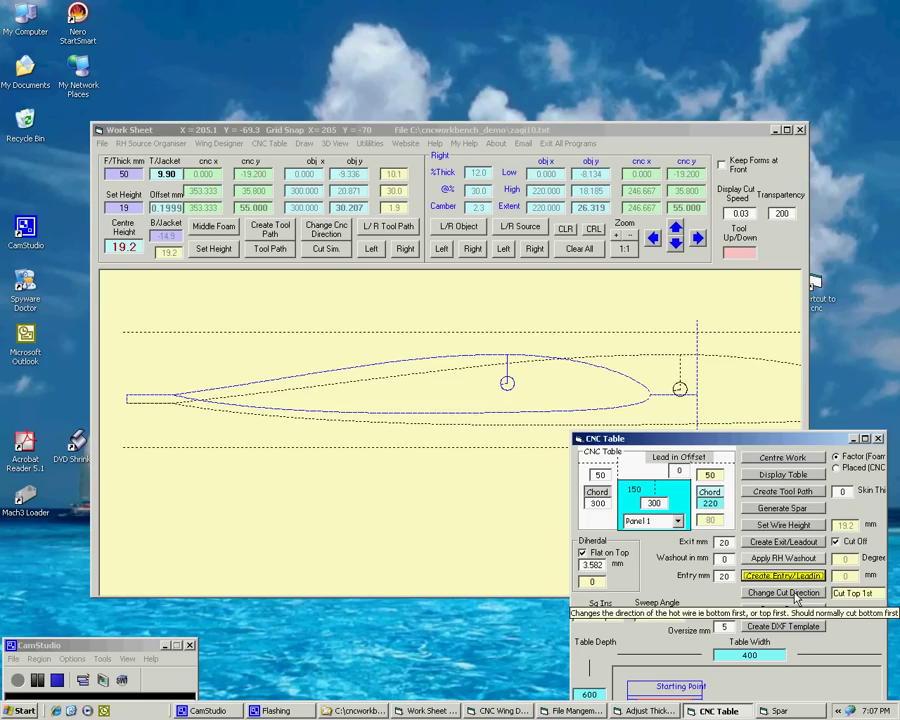
{"action": "left_click", "coordinate": [790, 593]}
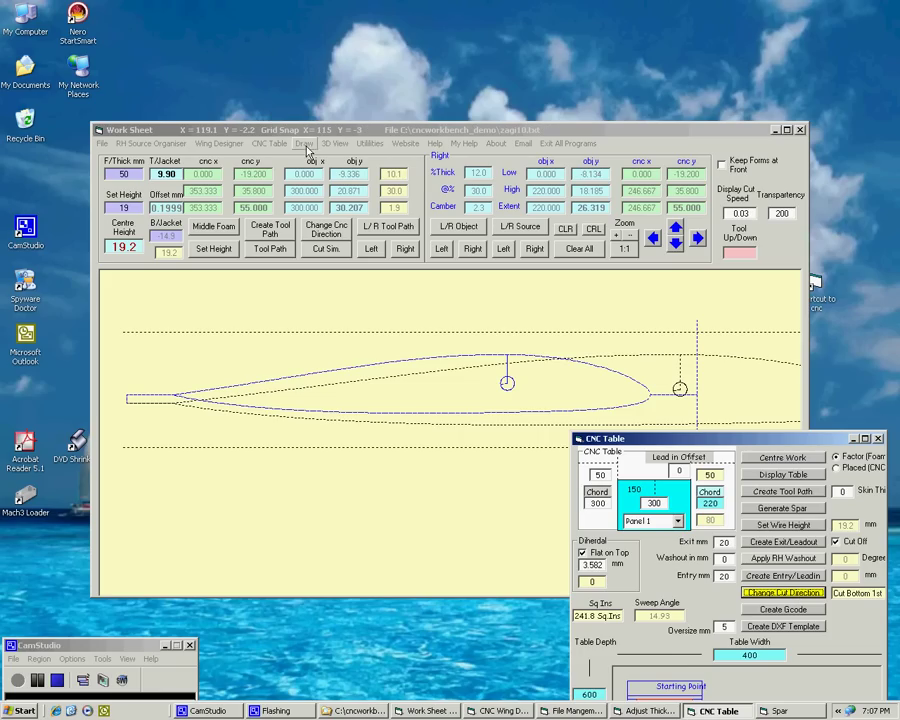
Inspect the CNC tool path in a maximized 3D view and close the viewer
{"action": "left_click", "coordinate": [336, 144]}
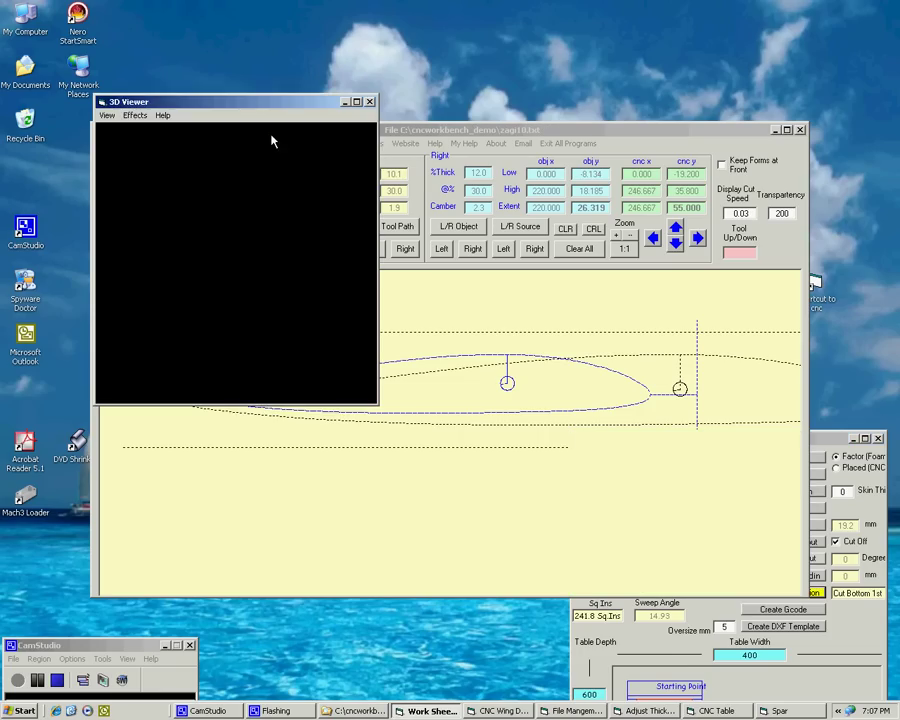
{"action": "left_click", "coordinate": [106, 115]}
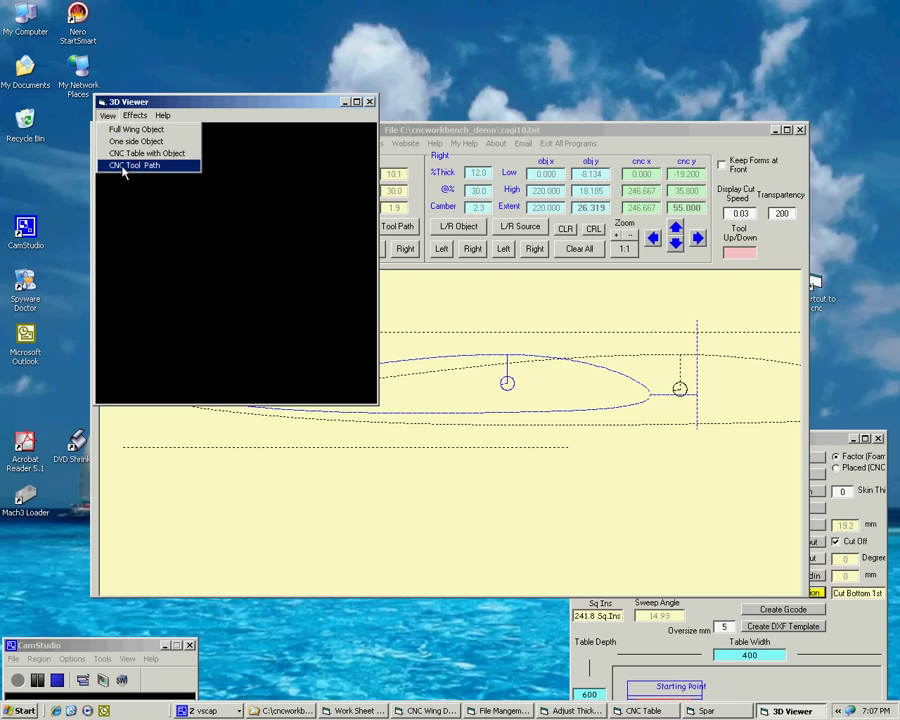
{"action": "left_click", "coordinate": [135, 165]}
{"action": "left_click", "coordinate": [356, 101]}
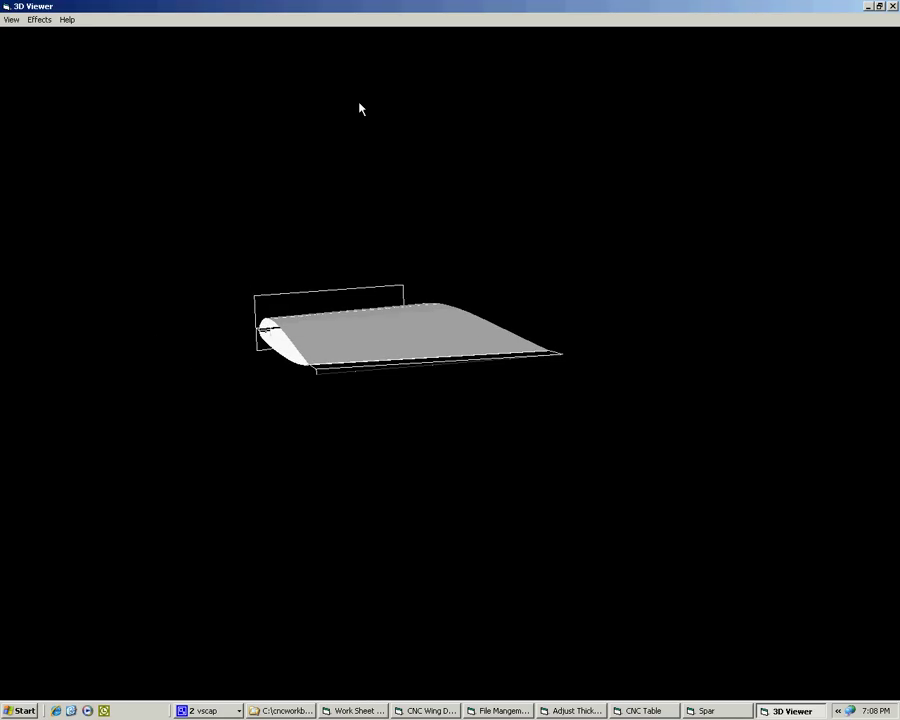
{"action": "left_click", "coordinate": [892, 6]}
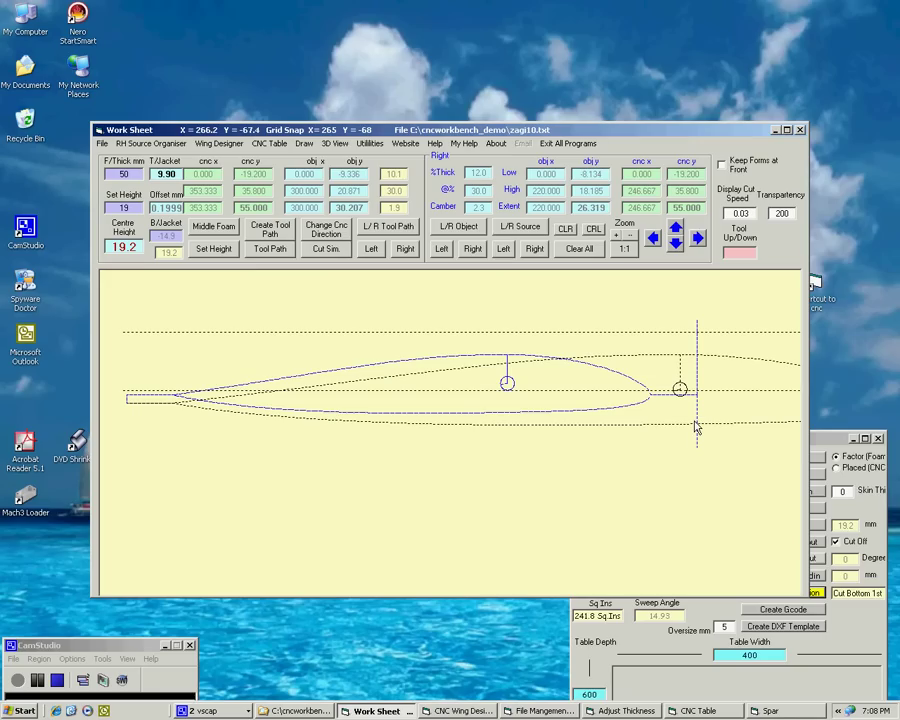
Open the G-code options for the panel and choose white foam as the cutting material
{"action": "left_click", "coordinate": [826, 441]}
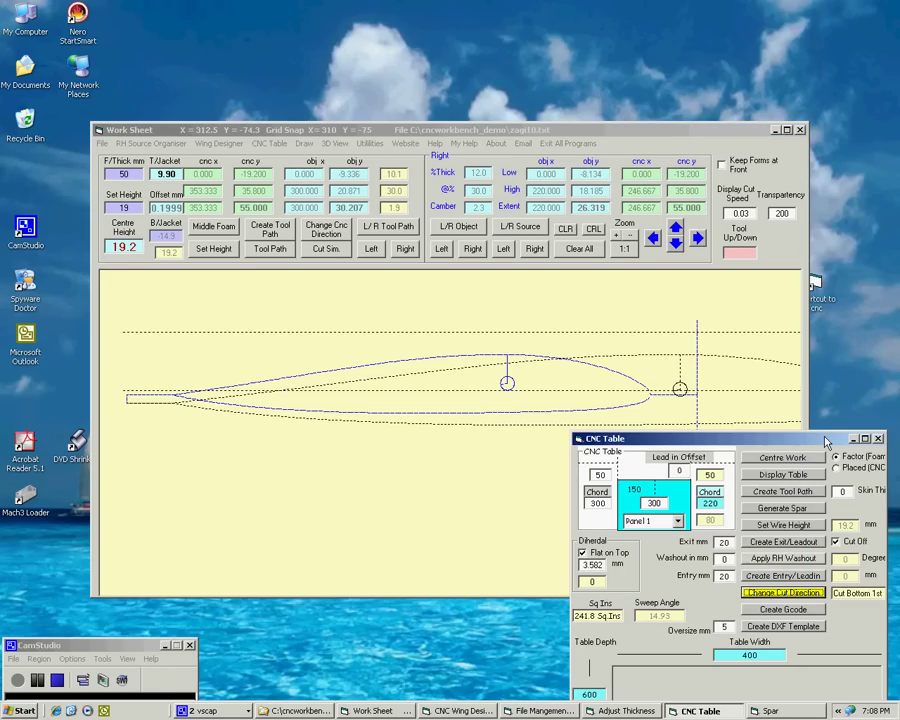
{"action": "left_click_drag", "start_coordinate": [826, 441], "coordinate": [826, 416]}
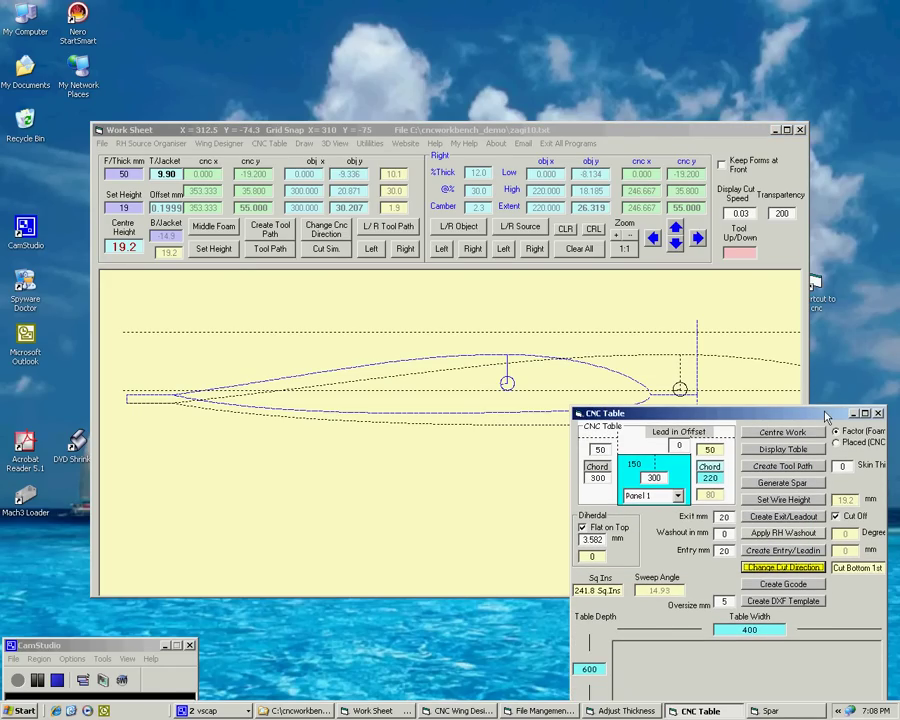
{"action": "left_click", "coordinate": [783, 584]}
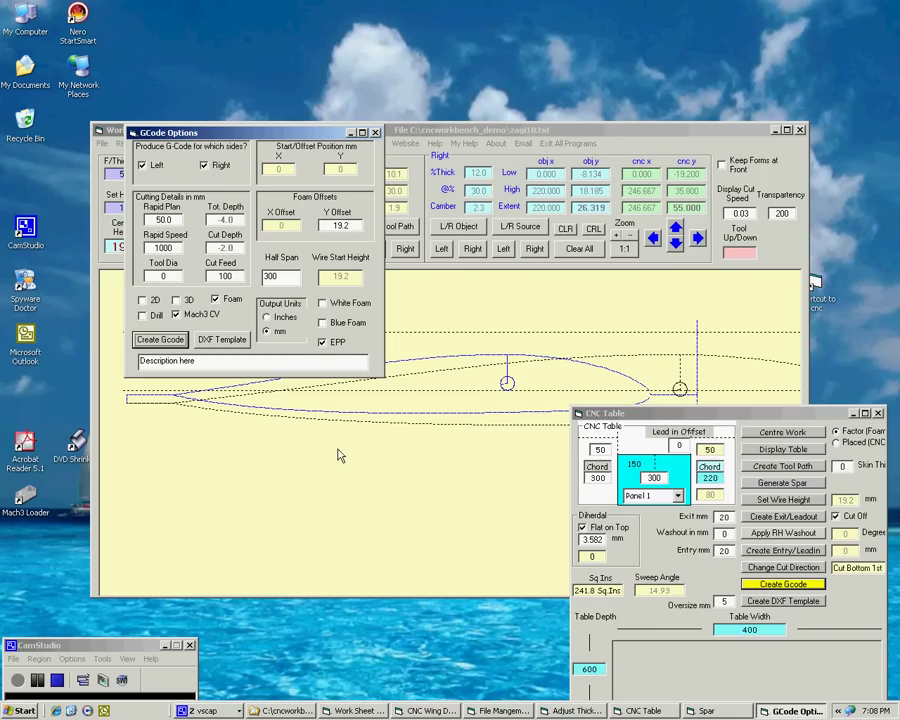
{"action": "left_click", "coordinate": [322, 304]}
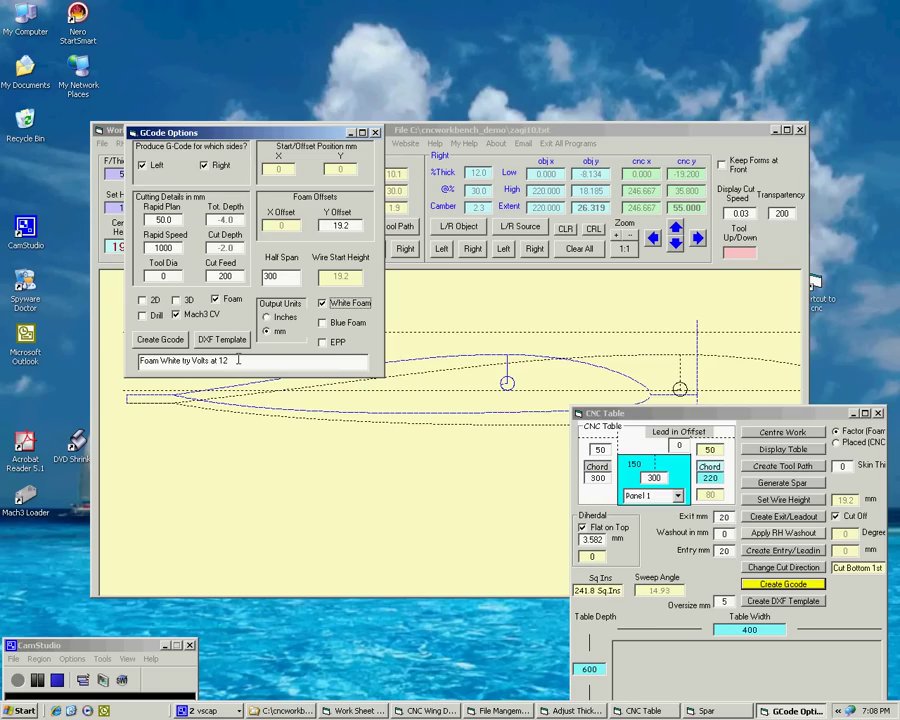
Create the G-code for both sides, saving over the existing right and left files in the cncworkbench_demo folder
{"action": "left_click", "coordinate": [160, 339]}
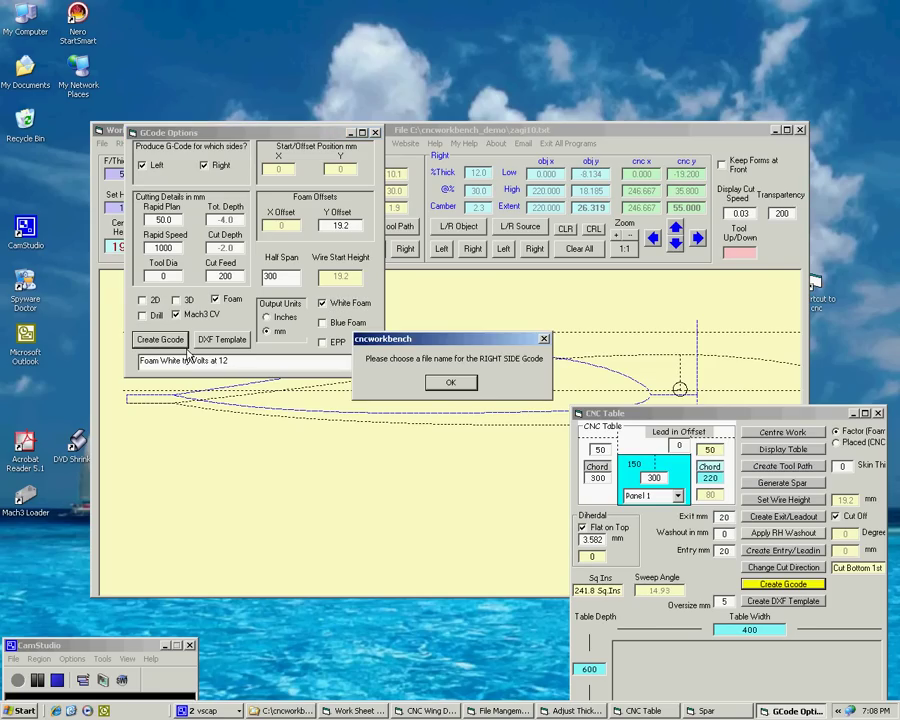
{"action": "left_click", "coordinate": [451, 384]}
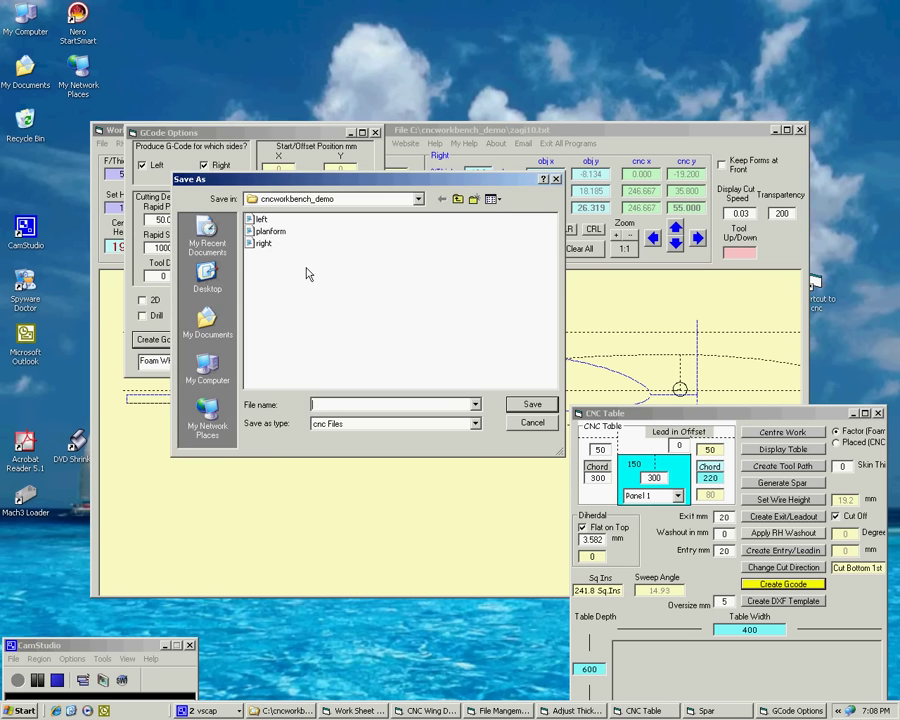
{"action": "double_click", "coordinate": [262, 243]}
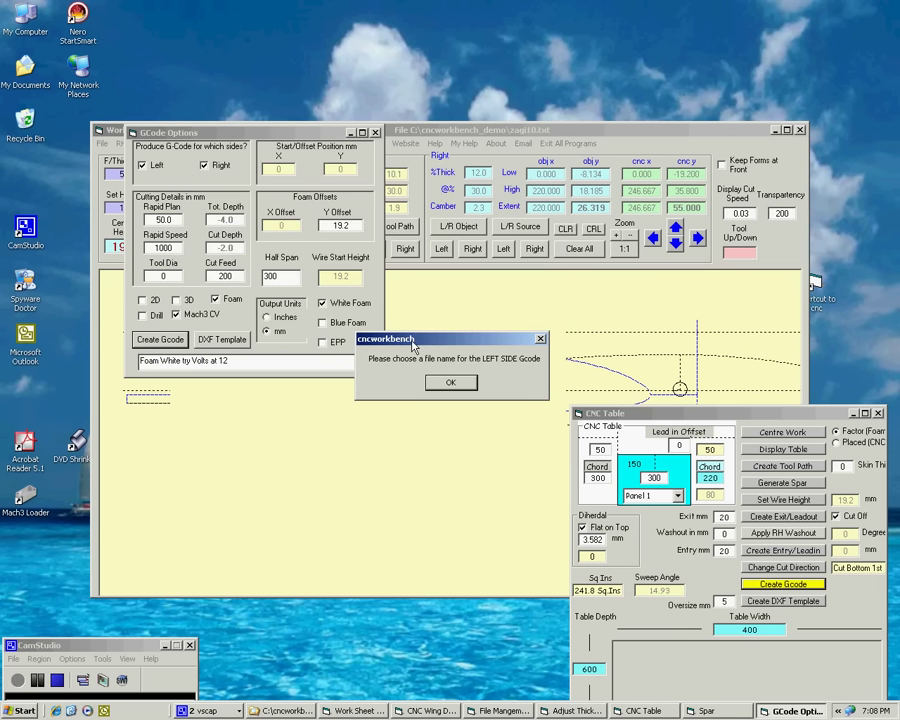
{"action": "left_click", "coordinate": [451, 384]}
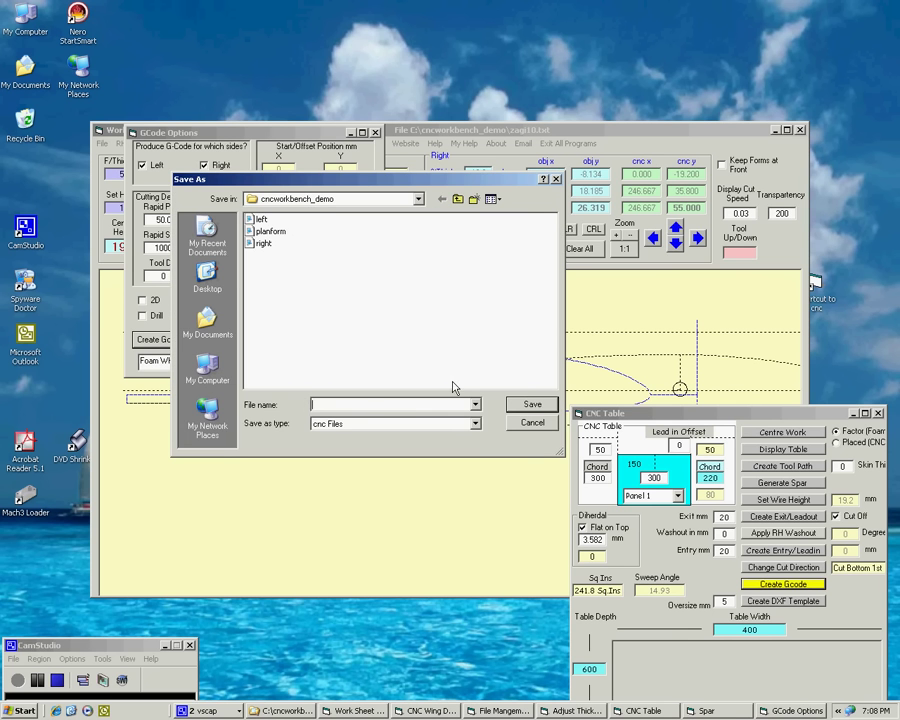
{"action": "double_click", "coordinate": [262, 221]}
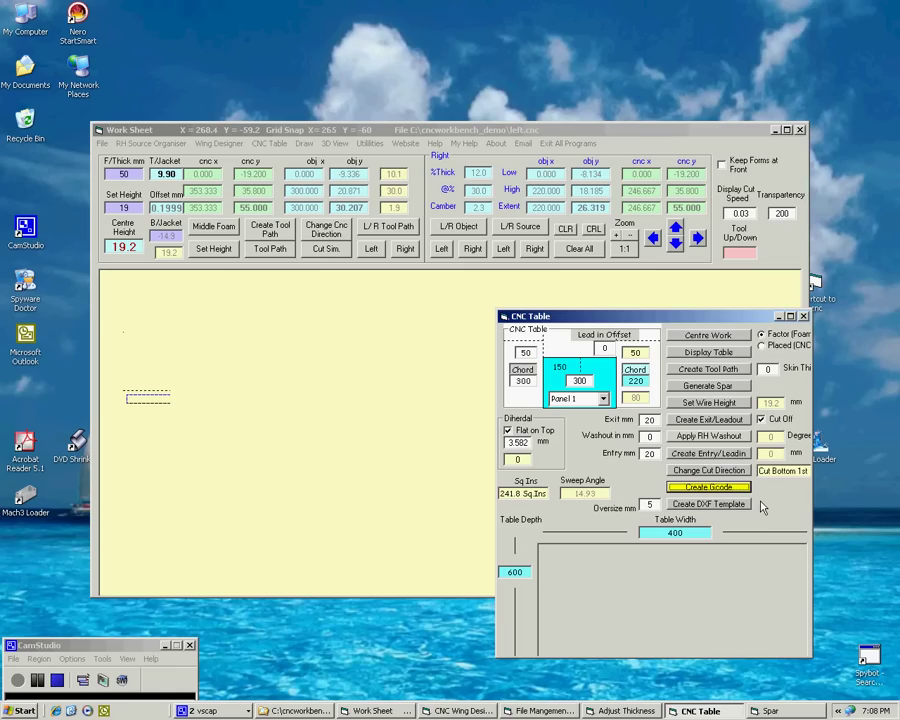
Create a DXF template of the panel and save it as Mylar_Glass
{"action": "left_click", "coordinate": [720, 505]}
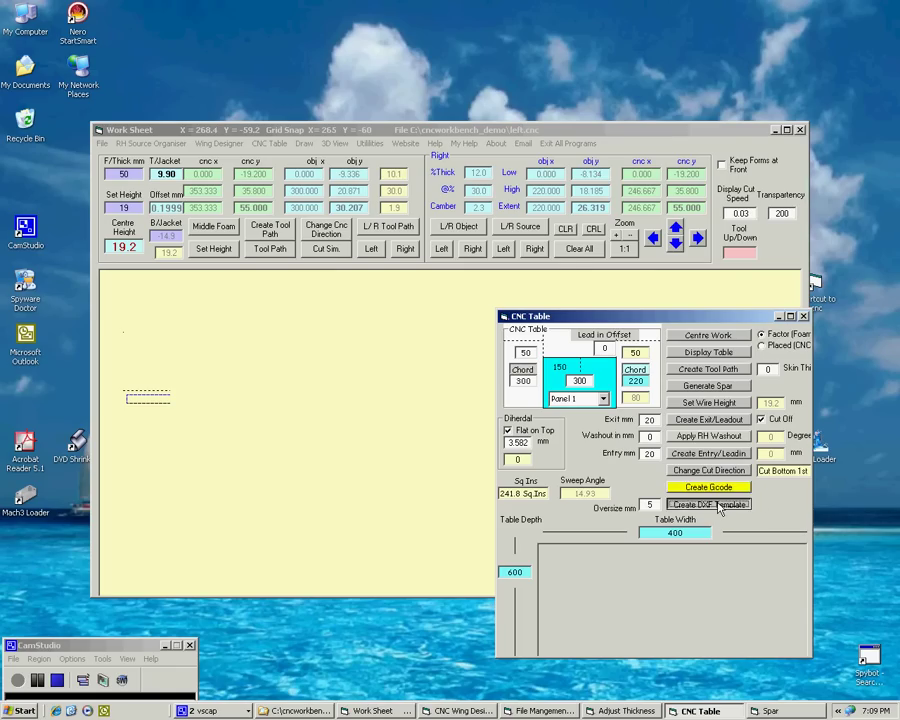
{"action": "left_click", "coordinate": [528, 407]}
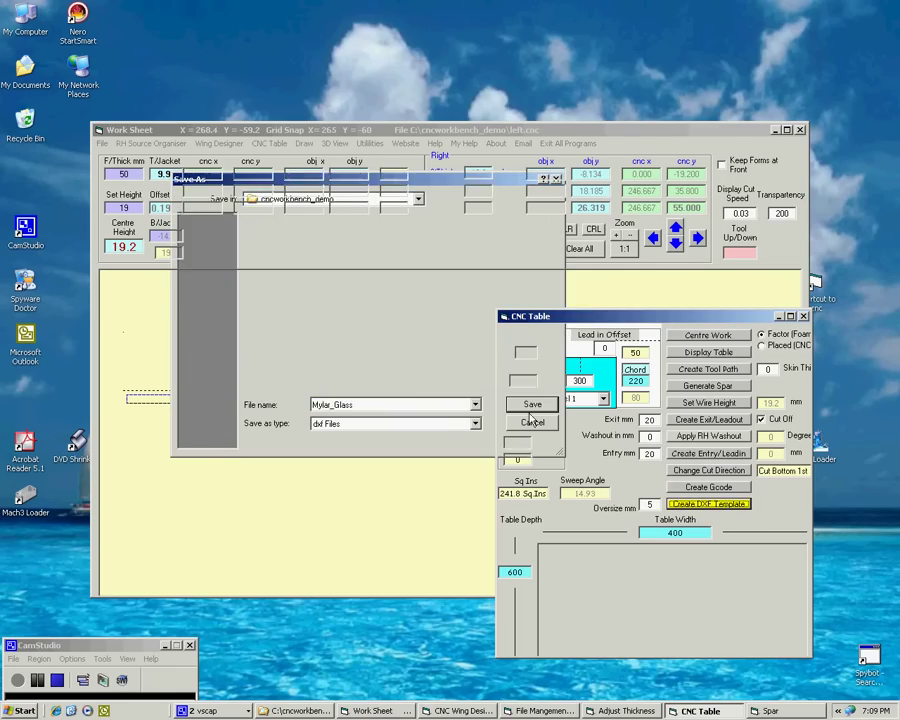